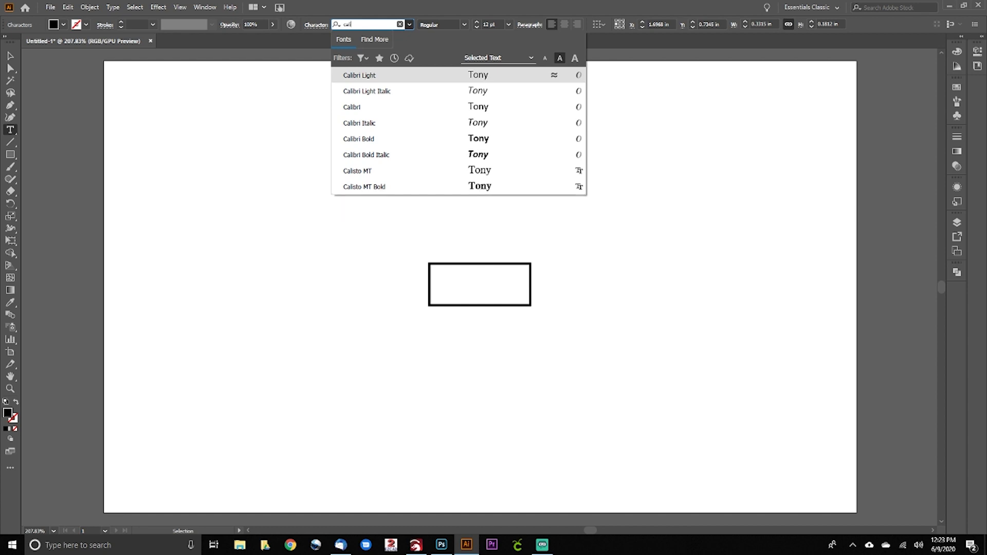
# - Set the name text above the rectangle to the Calisto MT Bold font with small caps
pyautogui.press('Down')
pyautogui.press('Return')
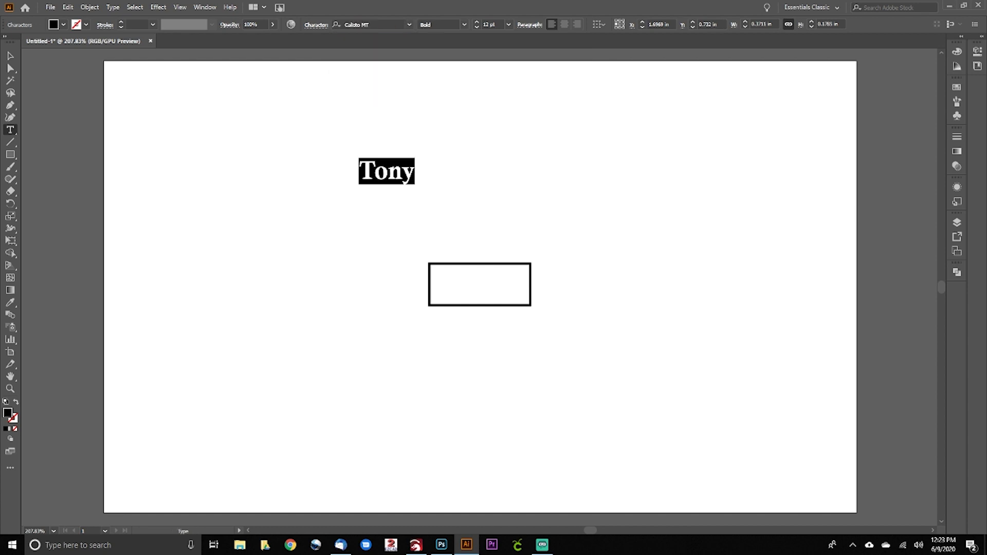
pyautogui.click(315, 25)
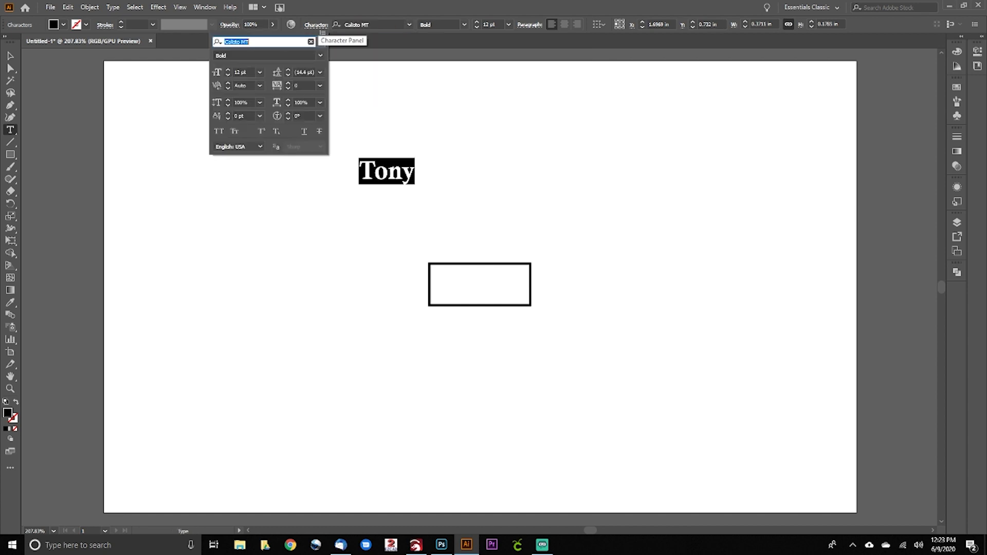
pyautogui.click(234, 132)
pyautogui.click(316, 25)
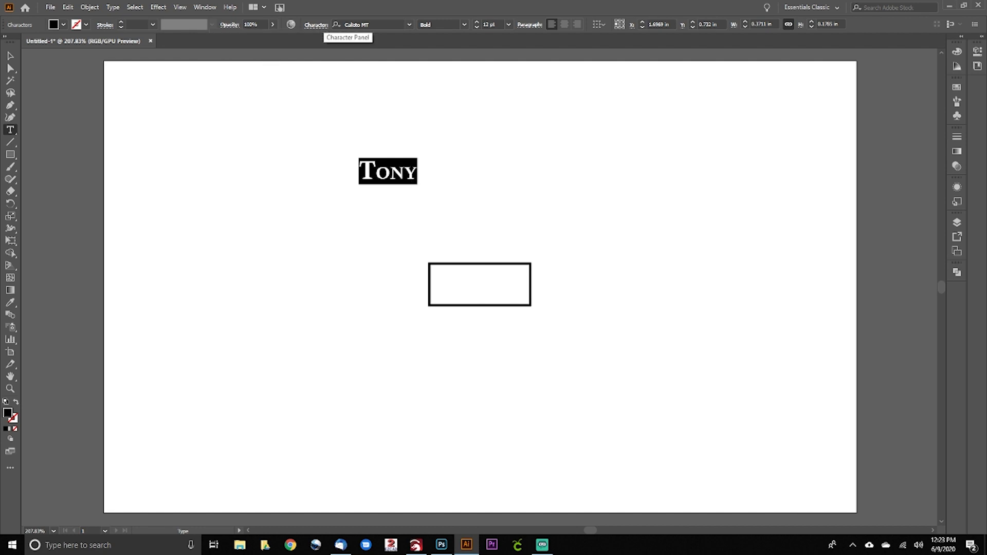
pyautogui.click(10, 56)
pyautogui.click(309, 189)
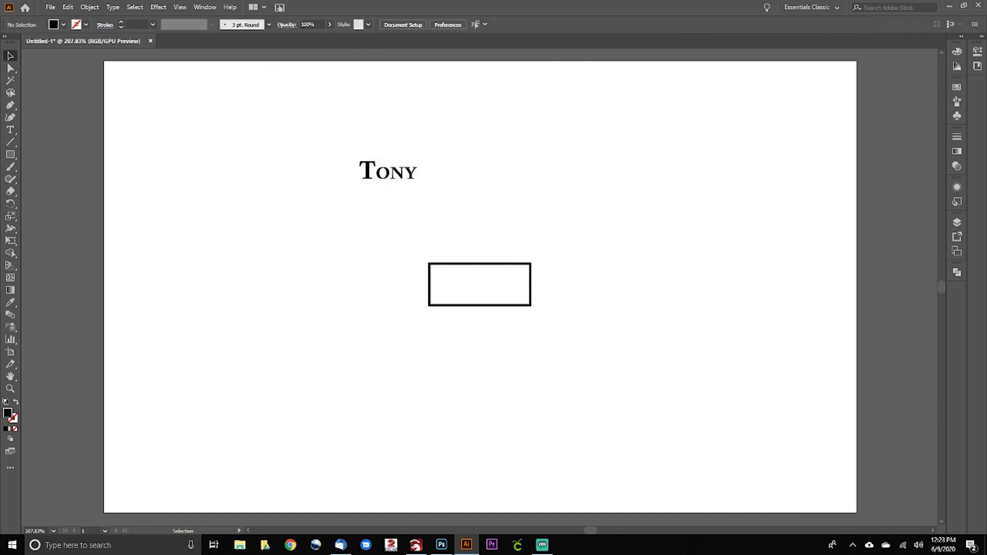
# - Expand the name text into outlines, then enlarge it and place it inside the rectangle
pyautogui.click(388, 172)
pyautogui.click(90, 7)
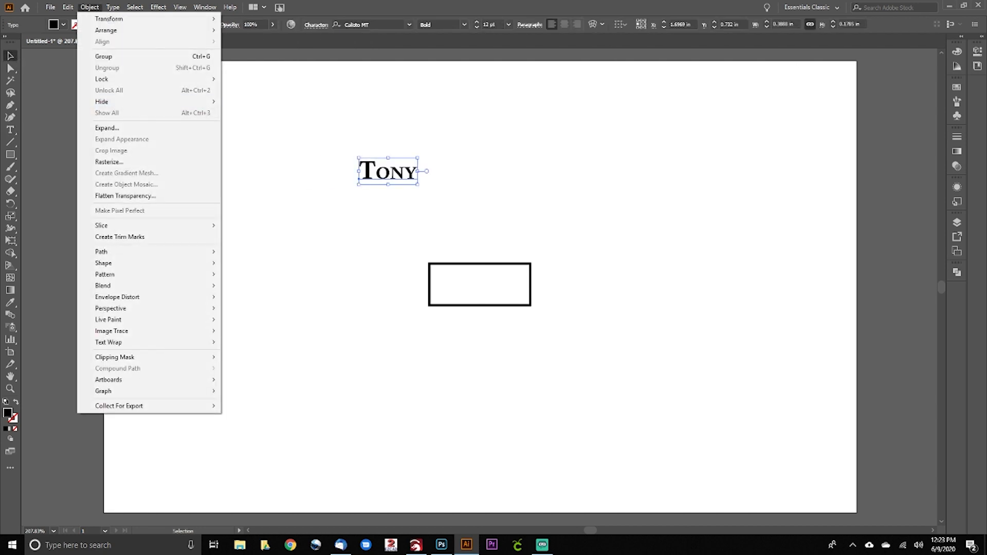
pyautogui.click(103, 129)
pyautogui.press('Return')
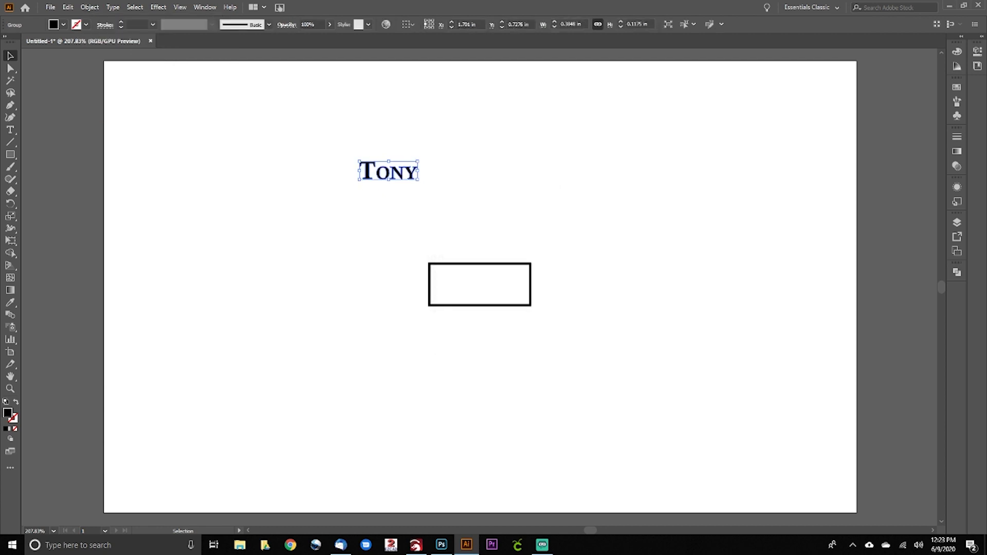
pyautogui.moveTo(388, 171); pyautogui.dragTo(524, 294)
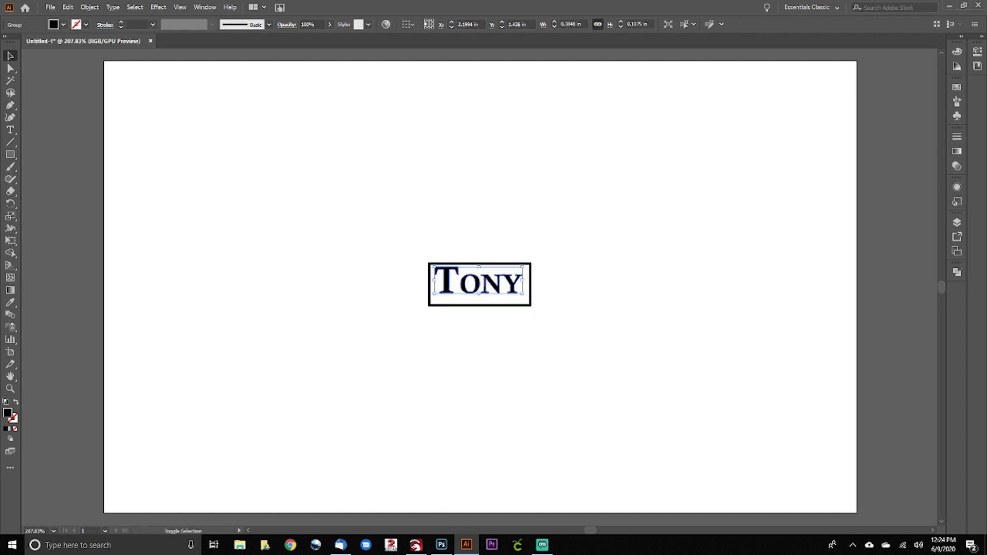
# - Align the outlined name and the rectangle to each other's horizontal and vertical centers
pyautogui.hotkey('ctrl', 'a')
pyautogui.click(441, 24)
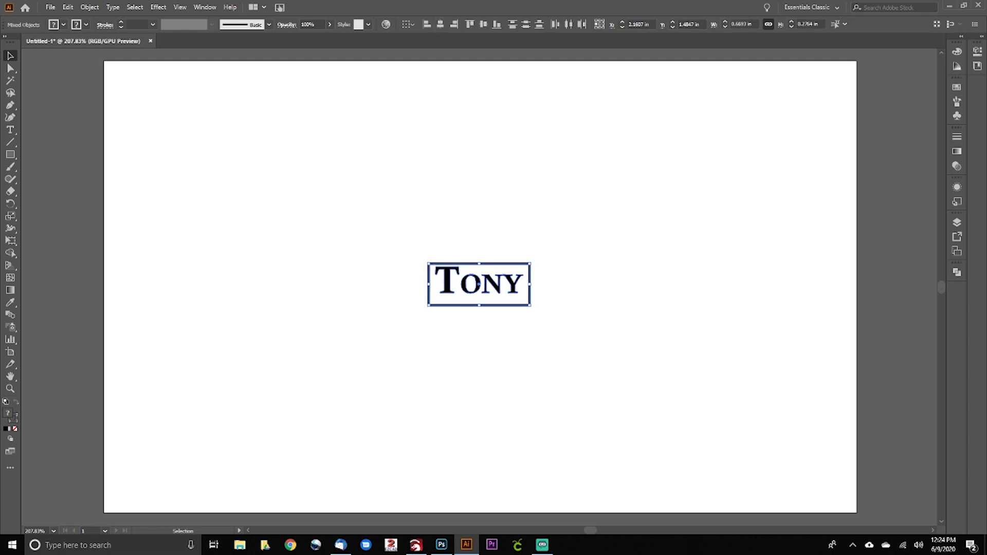
pyautogui.click(484, 24)
pyautogui.hotkey('ctrl', 'shift', 'a')
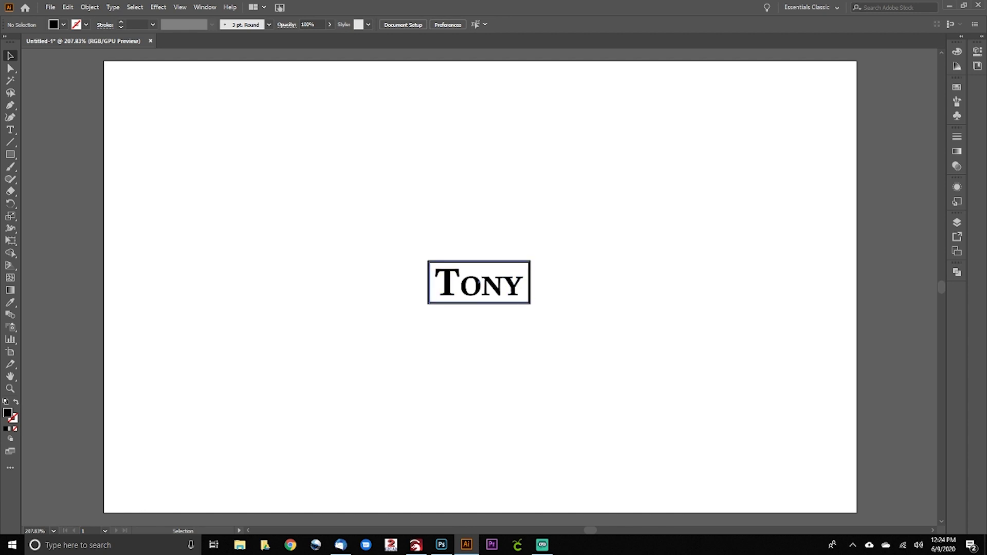
# - Scale the outlined name down to about 0.52 in wide and recenter it horizontally and vertically with the rectangle
pyautogui.click(454, 272)
pyautogui.moveTo(523, 269); pyautogui.dragTo(514, 272)
pyautogui.moveTo(390, 199); pyautogui.dragTo(526, 344)
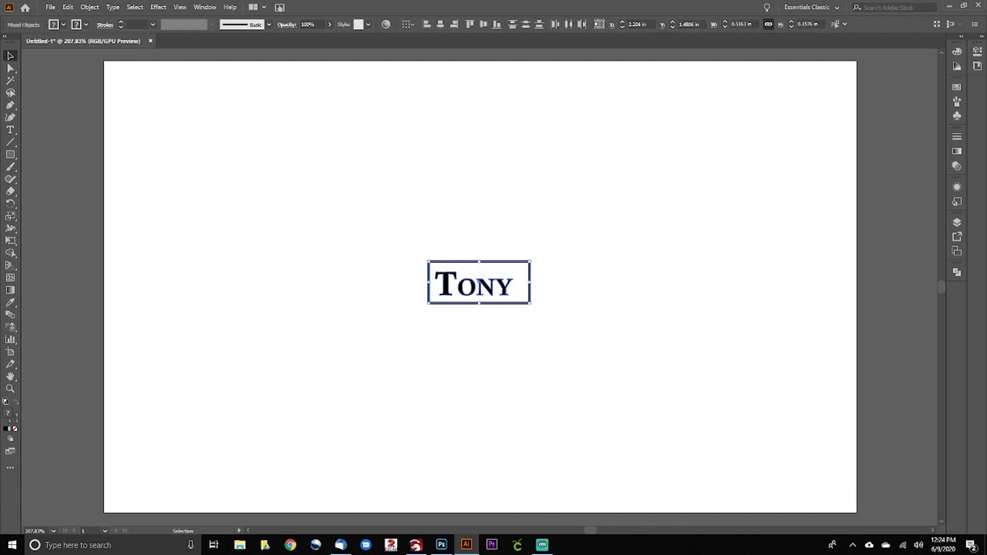
pyautogui.click(440, 24)
pyautogui.click(483, 24)
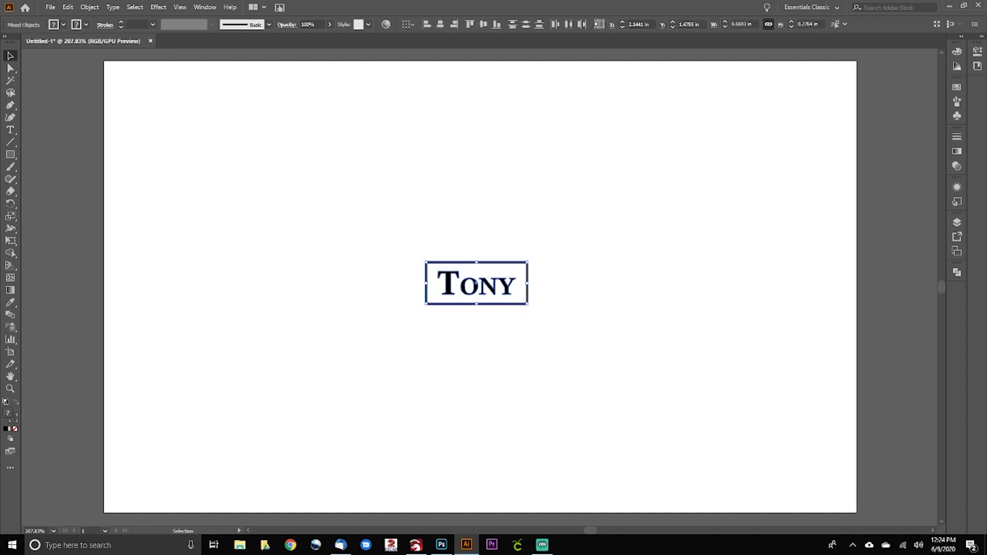
pyautogui.click(610, 255)
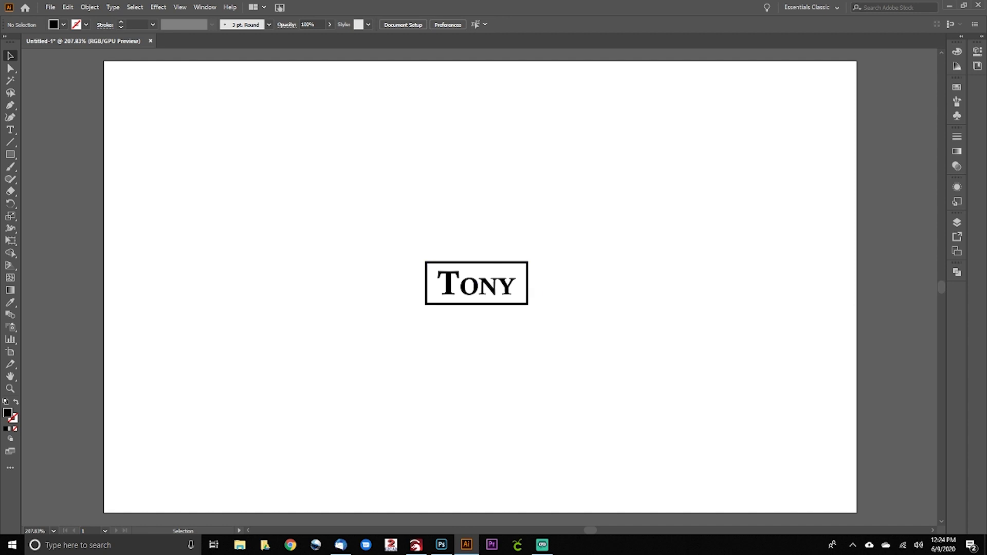
pyautogui.moveTo(599, 229); pyautogui.dragTo(430, 329)
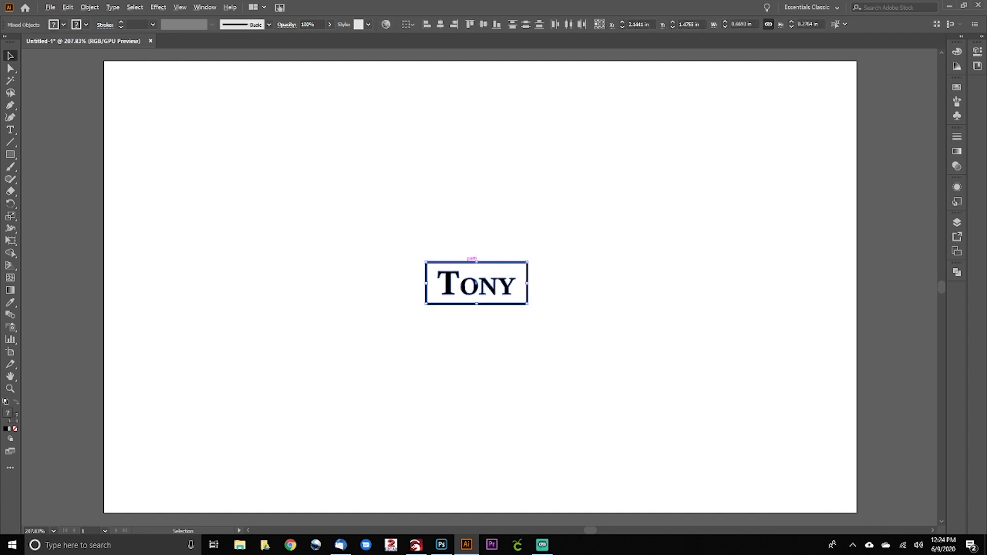
pyautogui.moveTo(470, 260); pyautogui.dragTo(477, 337)
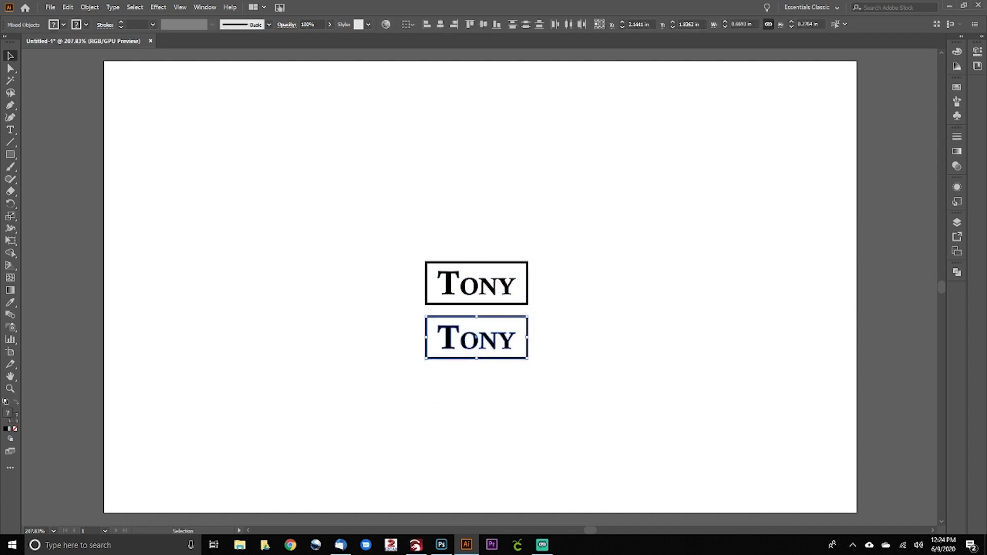
pyautogui.press('a')
pyautogui.hotkey('ctrl', 'z')
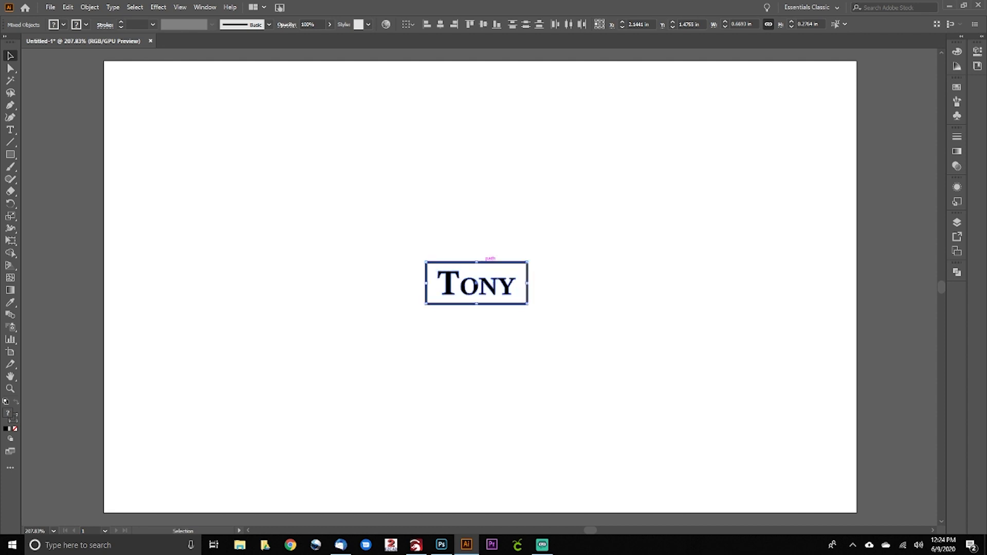
# - Duplicate the framed name directly below the original with a small gap, and delete the lettering from the copy
pyautogui.moveTo(476, 284); pyautogui.dragTo(477, 331)
pyautogui.click(545, 321)
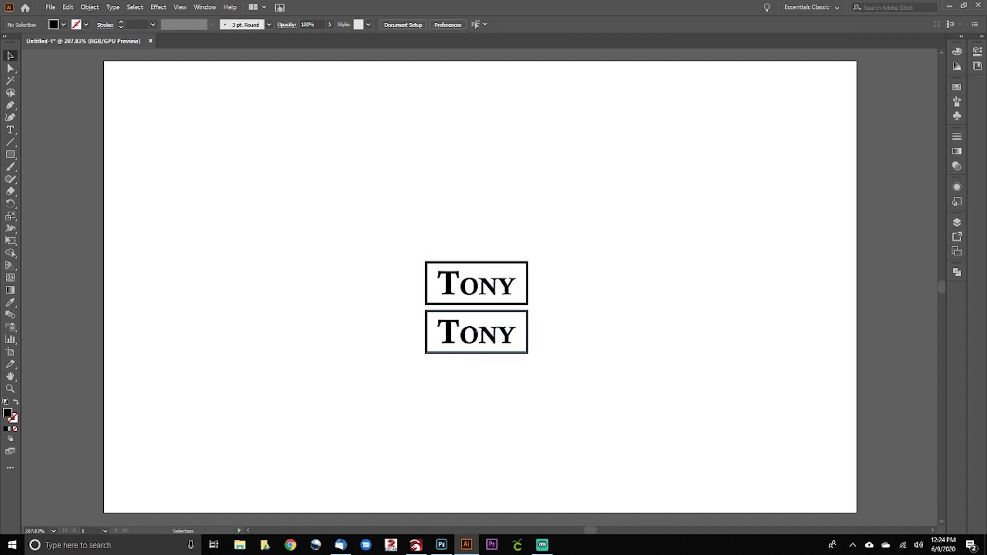
pyautogui.click(494, 328)
pyautogui.click(513, 329)
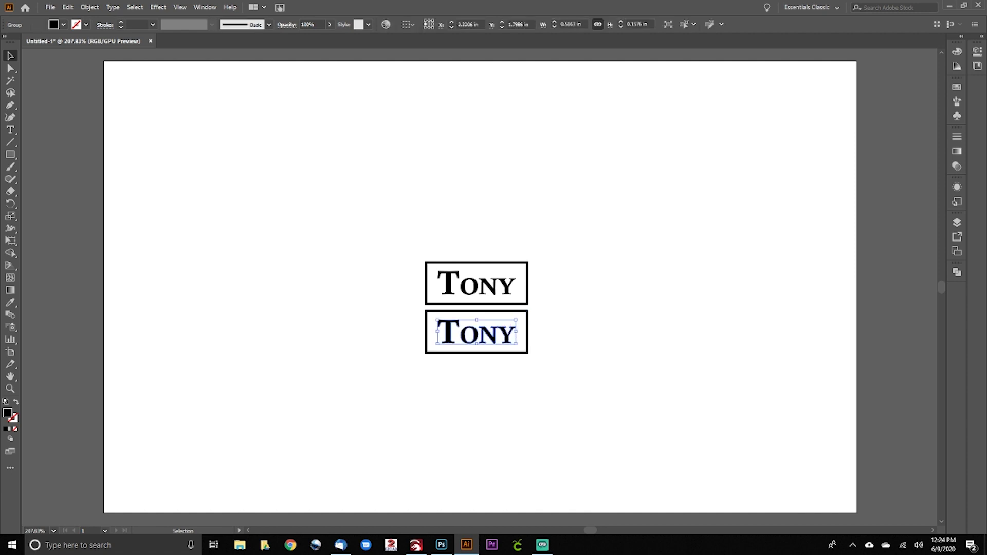
pyautogui.press('Delete')
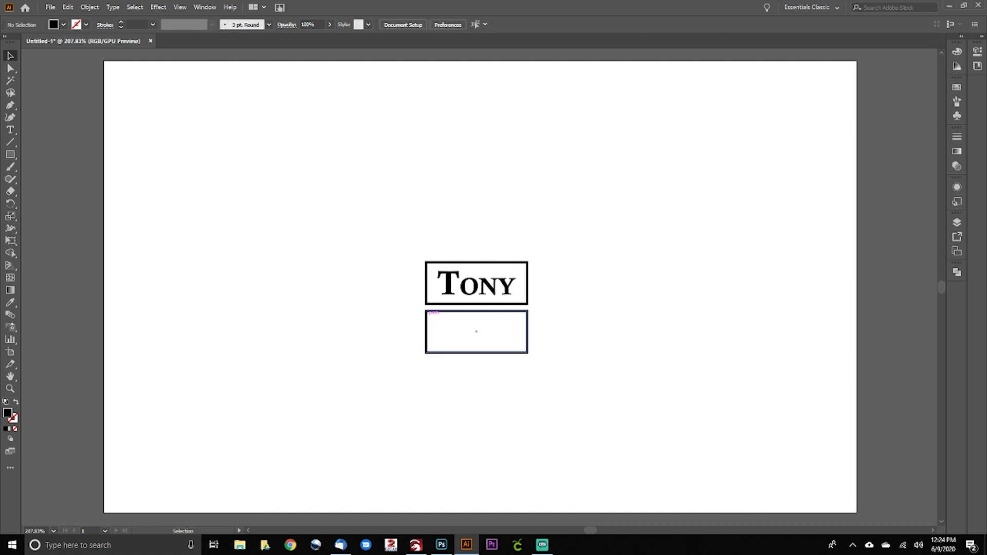
pyautogui.click(432, 312)
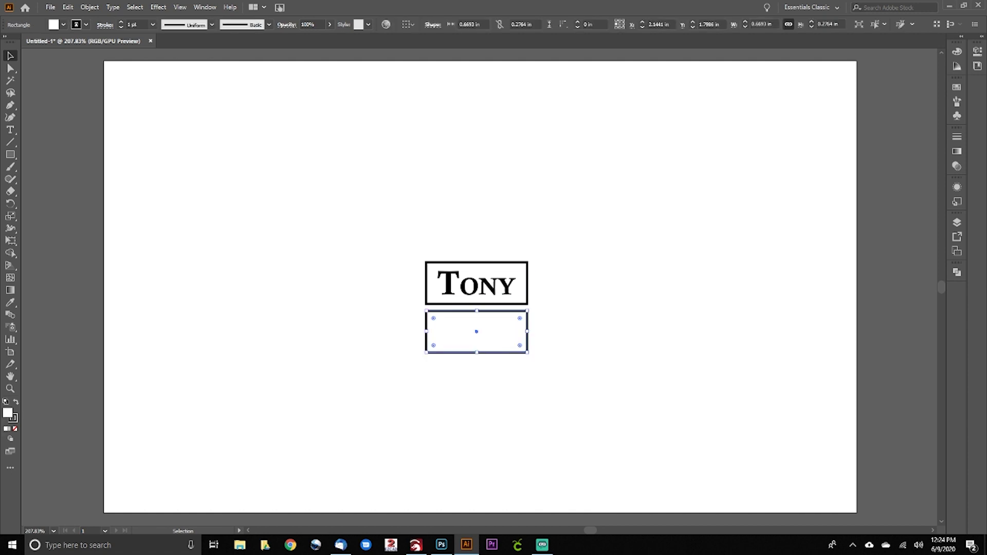
# - Add a second person's first name as new text in the empty area above the two frames
pyautogui.press('t')
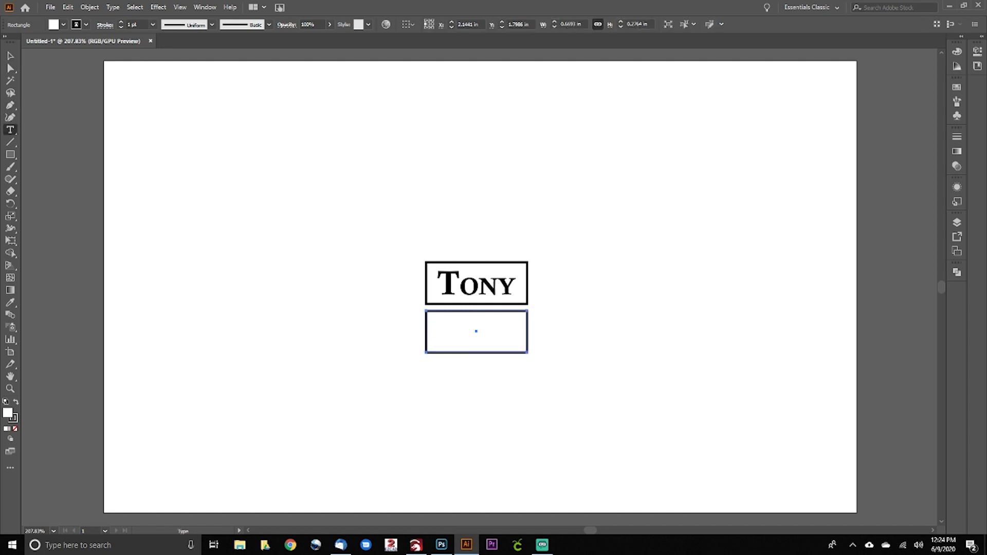
pyautogui.click(451, 182)
pyautogui.write('Gr')
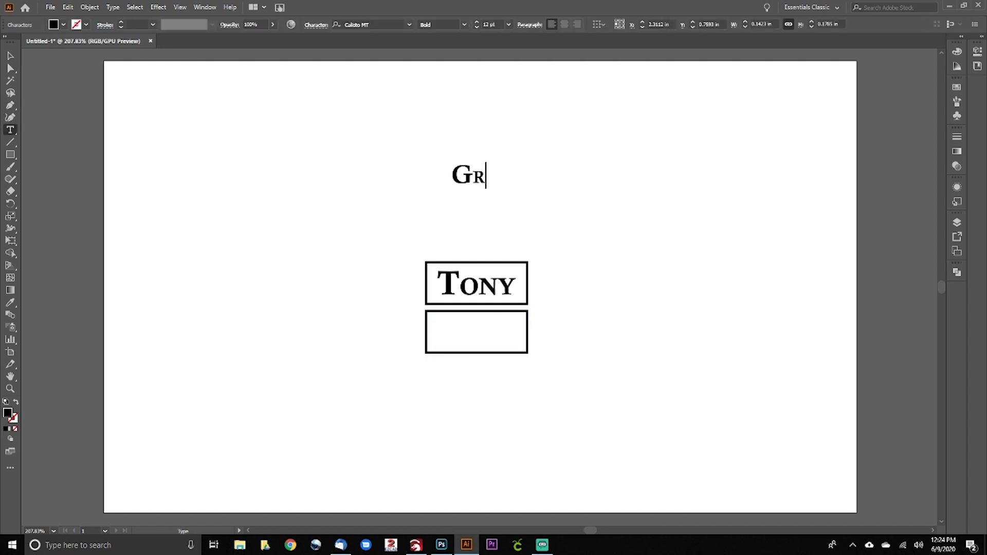
pyautogui.write('eg')
pyautogui.press('Escape')
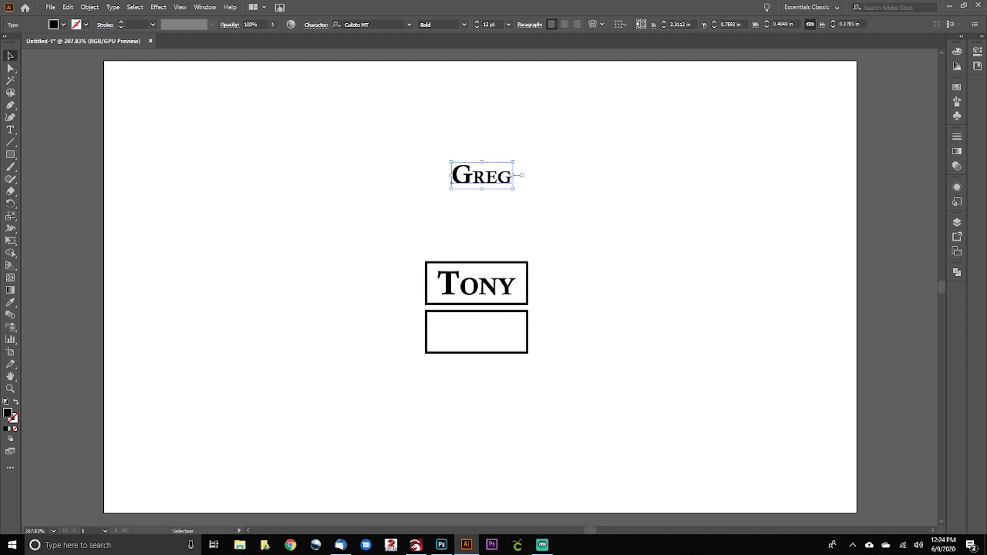
# - Expand the second name into outlines and move it inside the empty lower rectangle
pyautogui.click(89, 7)
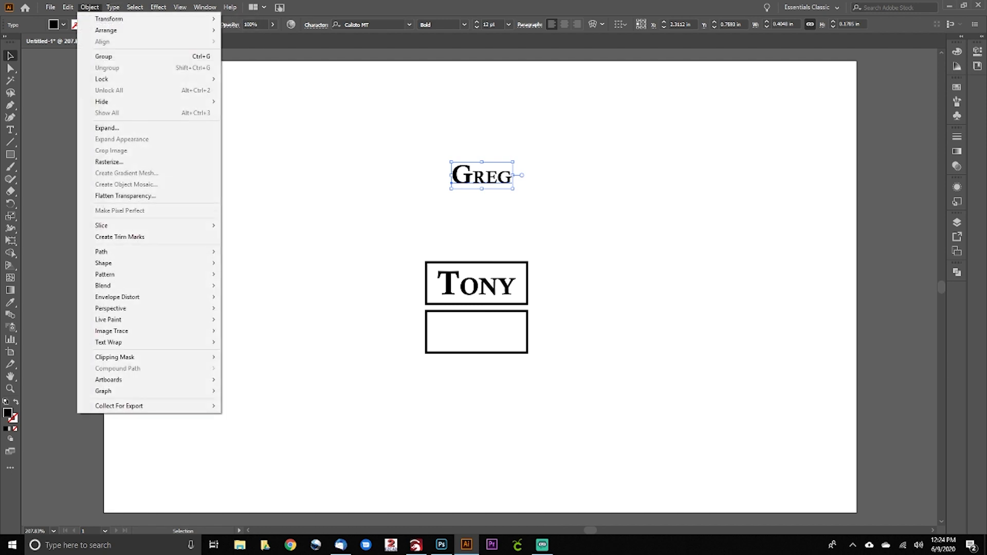
pyautogui.click(118, 128)
pyautogui.press('Return')
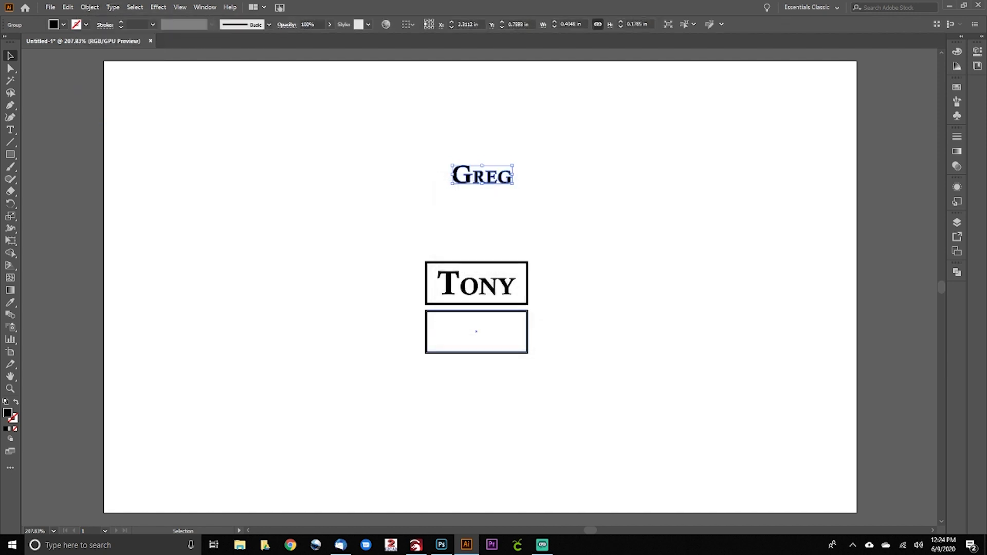
pyautogui.moveTo(483, 176); pyautogui.dragTo(492, 332)
pyautogui.hotkey('ctrl', 'shift', 'a')
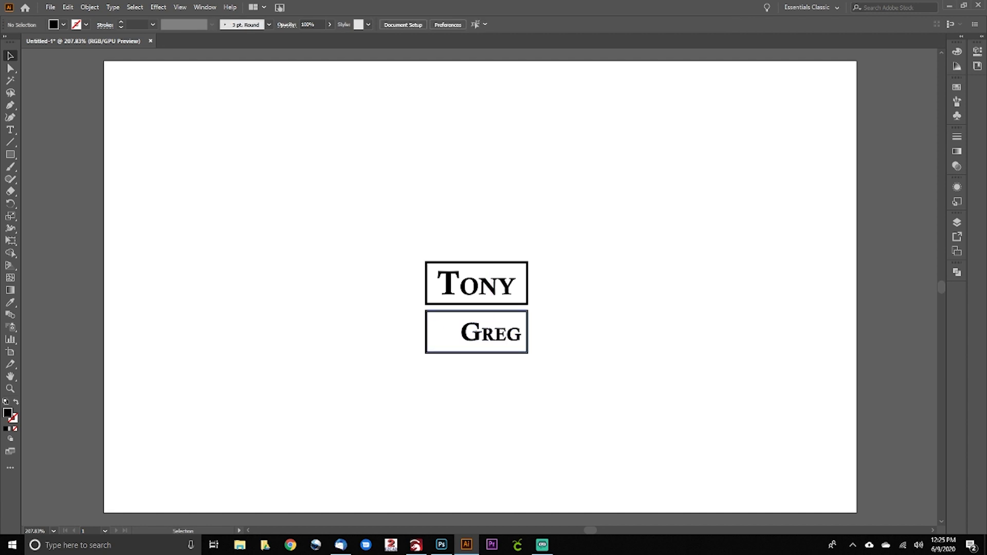
pyautogui.click(488, 335)
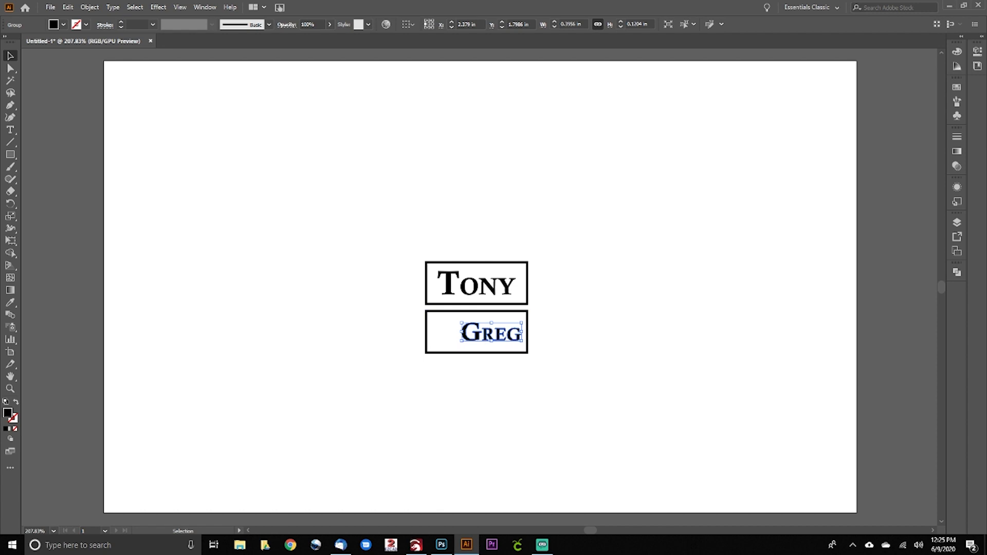
pyautogui.hotkey('ctrl', 'shift', 'a')
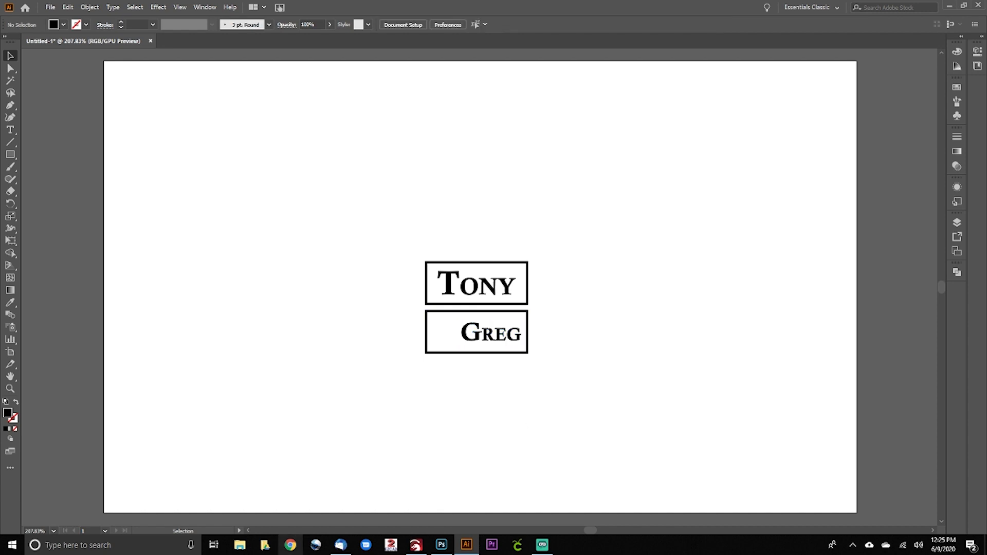
# - Switch to Chrome and search Google Images for "heart vector"
pyautogui.click(291, 545)
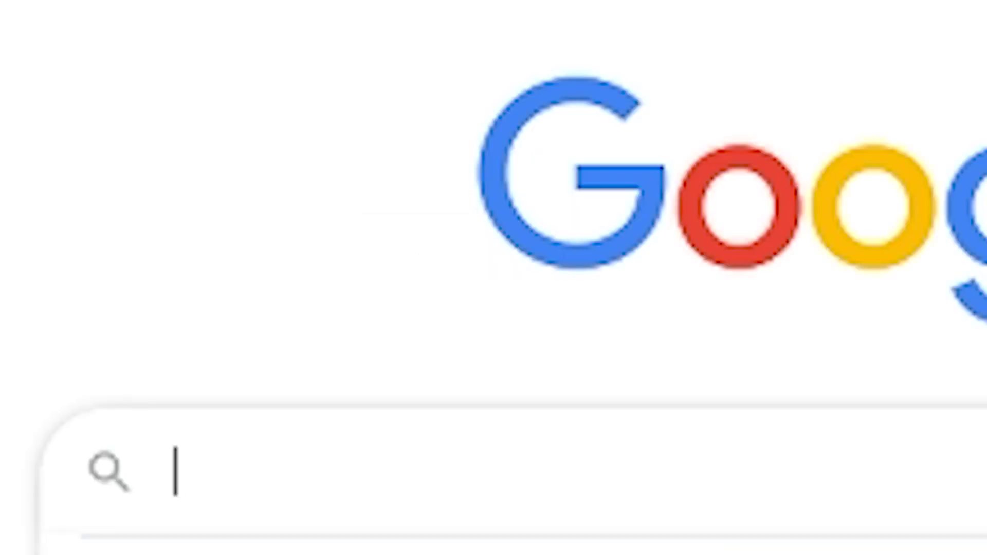
pyautogui.write('heart vector')
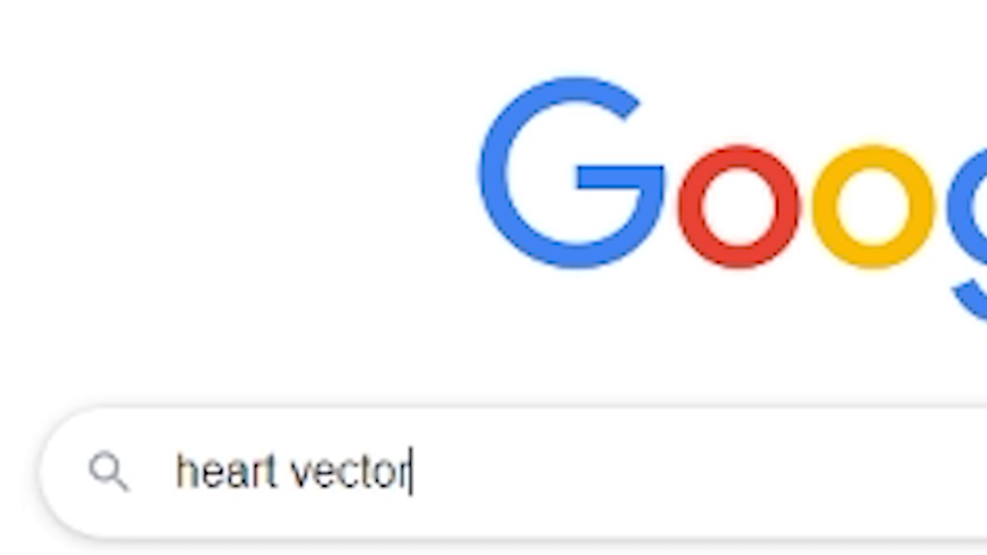
pyautogui.press('Return')
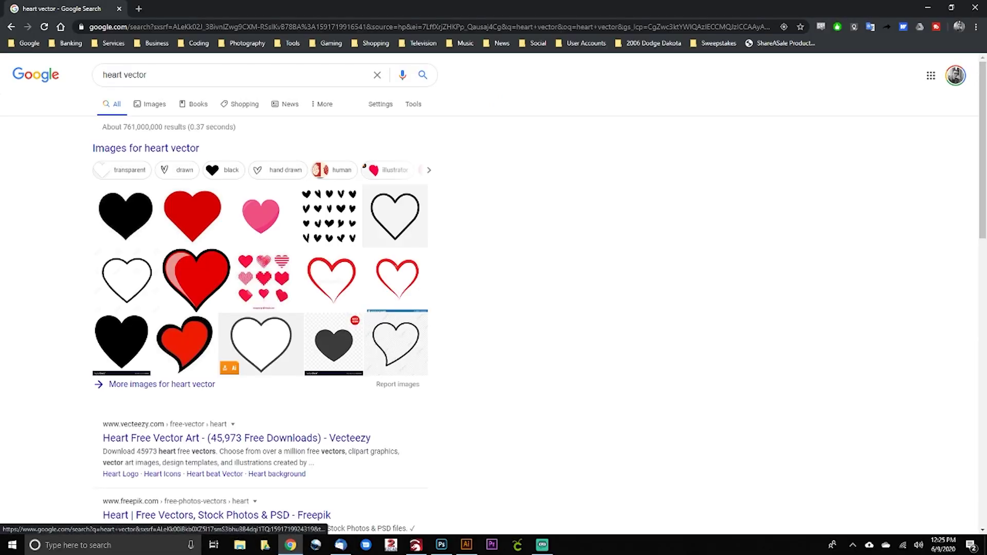
pyautogui.click(149, 104)
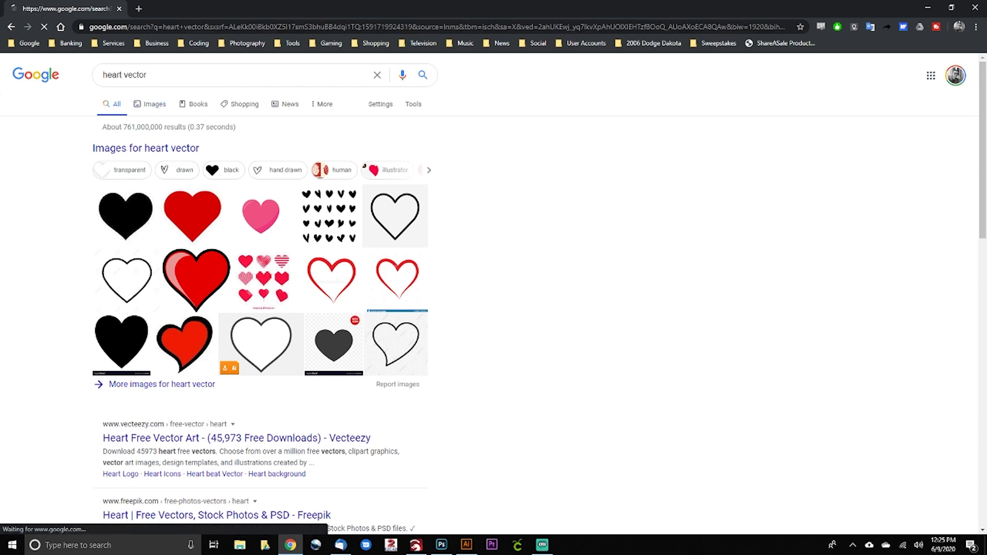
# - Find the plain solid black Iconfinder heart among the image results and save it to the desktop as heart-512.webp
pyautogui.scroll(-2, 401, 286)
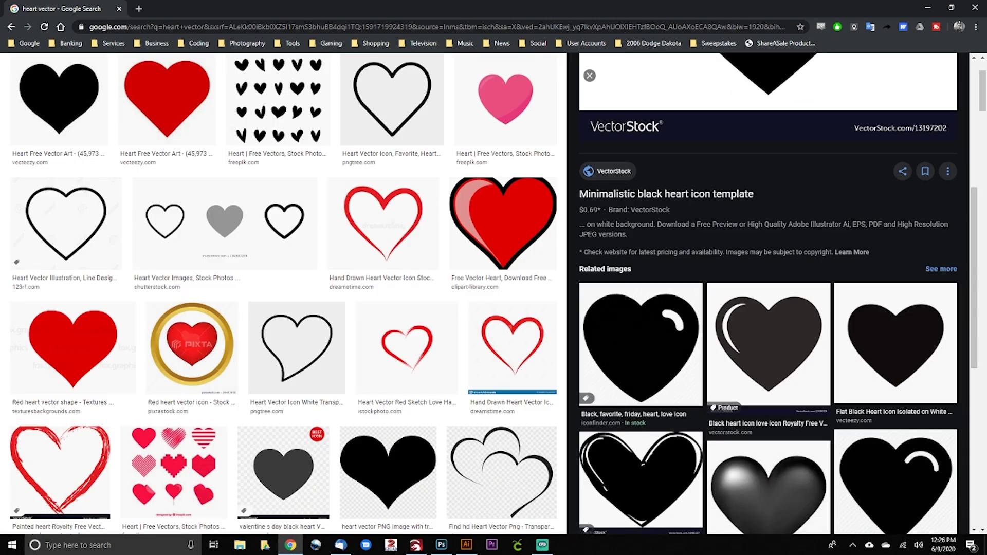
pyautogui.scroll(-7, 896, 257)
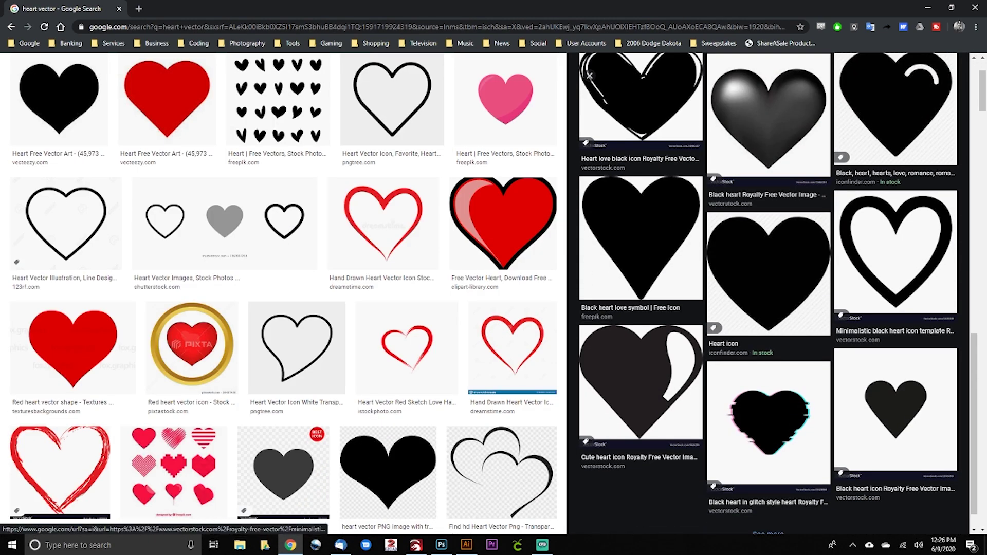
pyautogui.click(769, 272)
pyautogui.rightClick(758, 206)
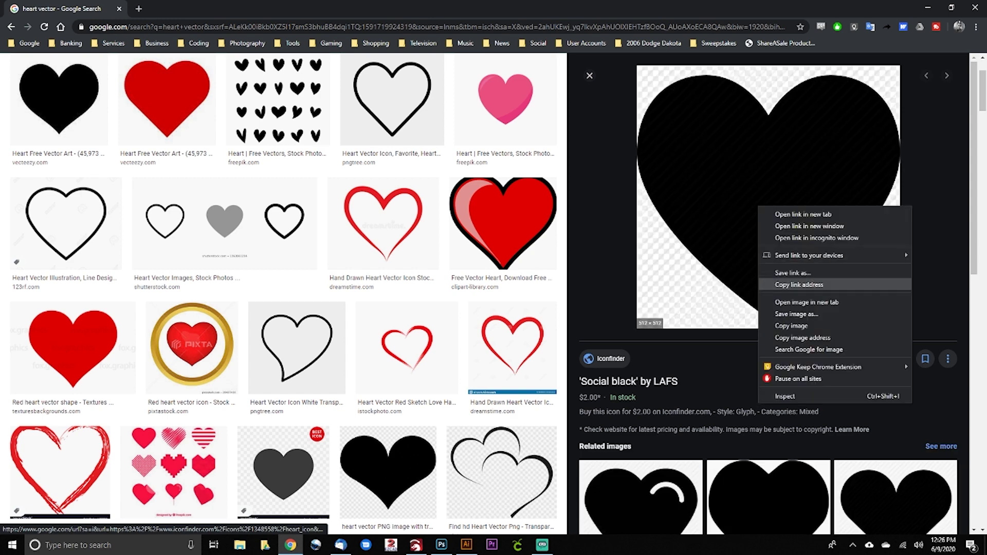
pyautogui.click(823, 313)
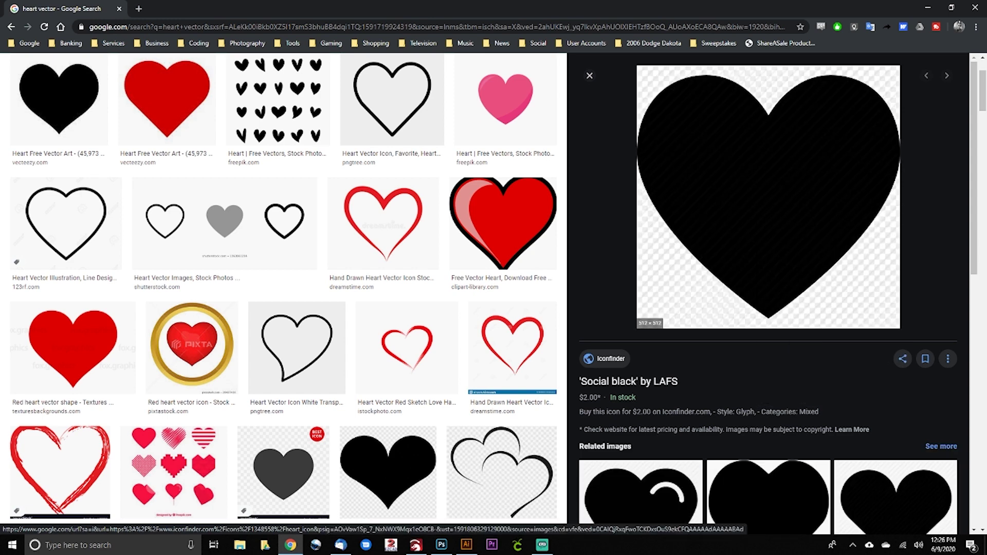
pyautogui.rightClick(770, 261)
pyautogui.click(801, 381)
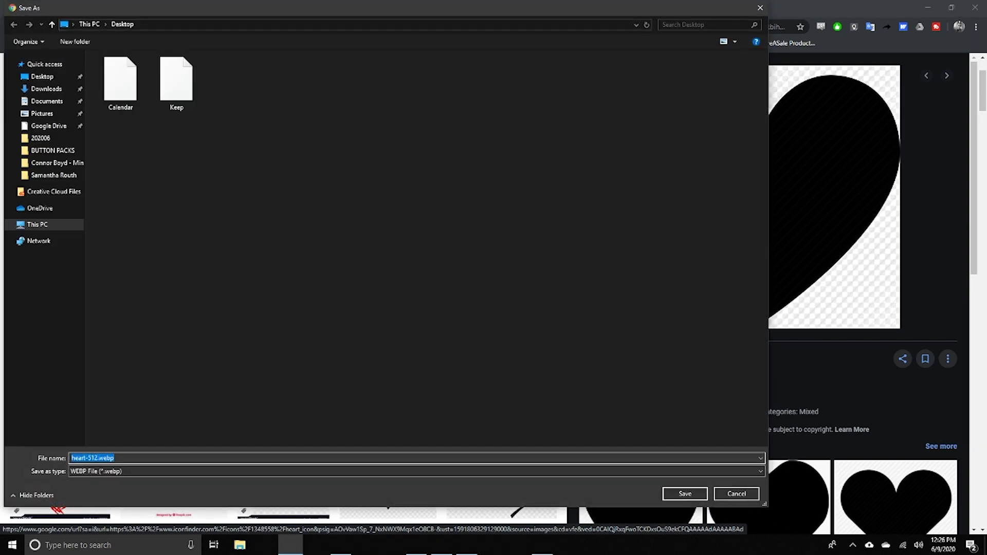
pyautogui.press('Return')
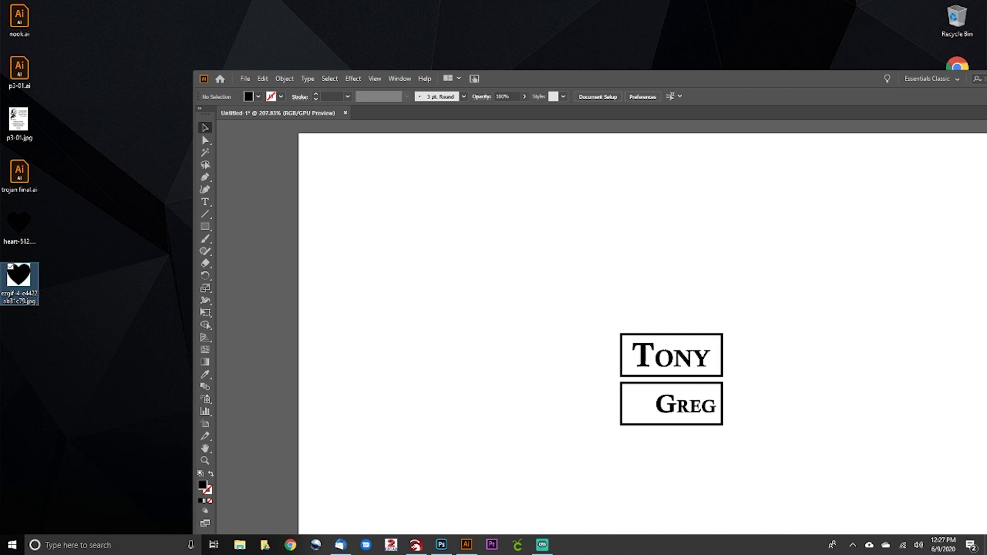
# - Place the heart JPG from the desktop into the Illustrator document, beside the artboard, and run Image Trace on it
pyautogui.moveTo(19, 278); pyautogui.dragTo(329, 241)
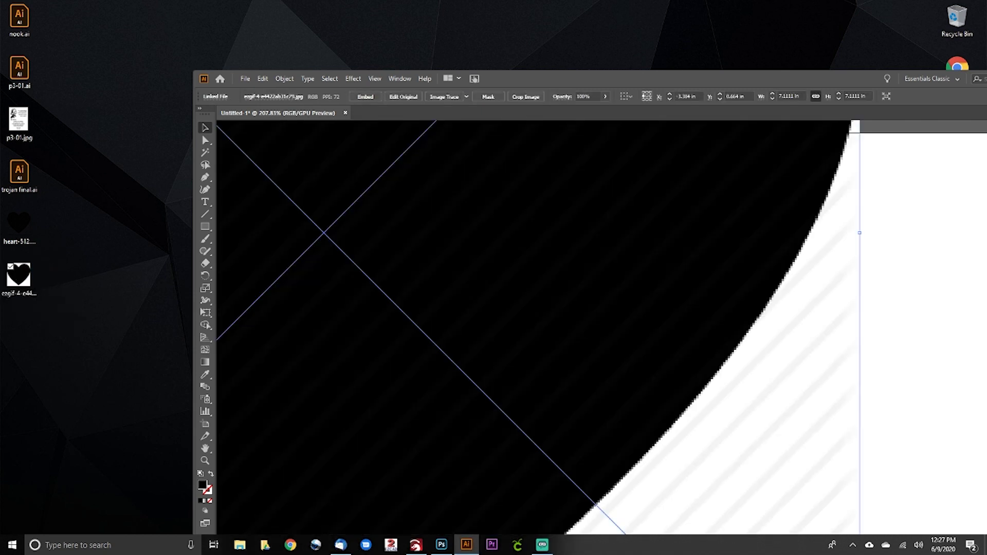
pyautogui.moveTo(759, 272); pyautogui.dragTo(262, 336)
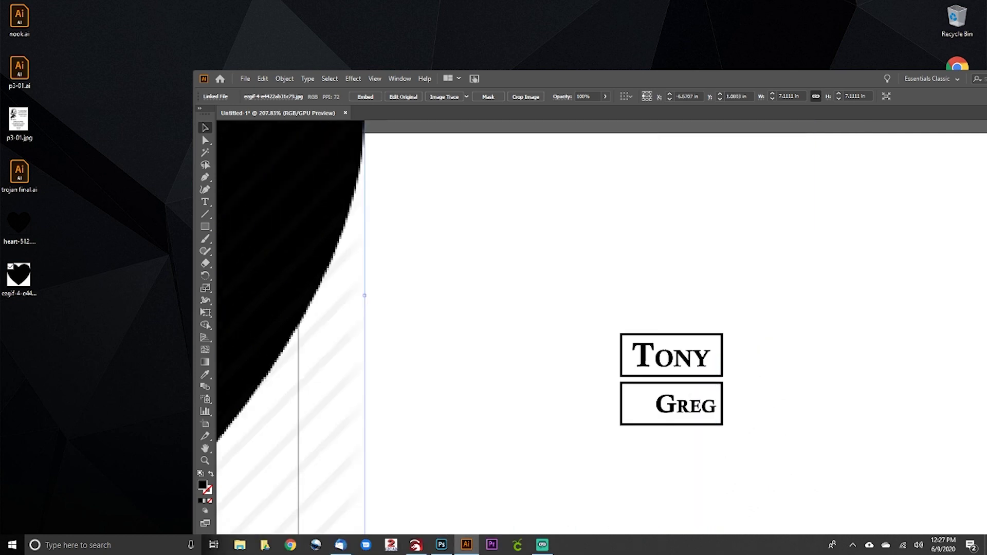
pyautogui.hotkey('ctrl', '-')
pyautogui.hotkey('ctrl', '-')
pyautogui.hotkey('ctrl', '-')
pyautogui.moveTo(907, 352); pyautogui.dragTo(733, 320)
pyautogui.moveTo(478, 291); pyautogui.dragTo(444, 293)
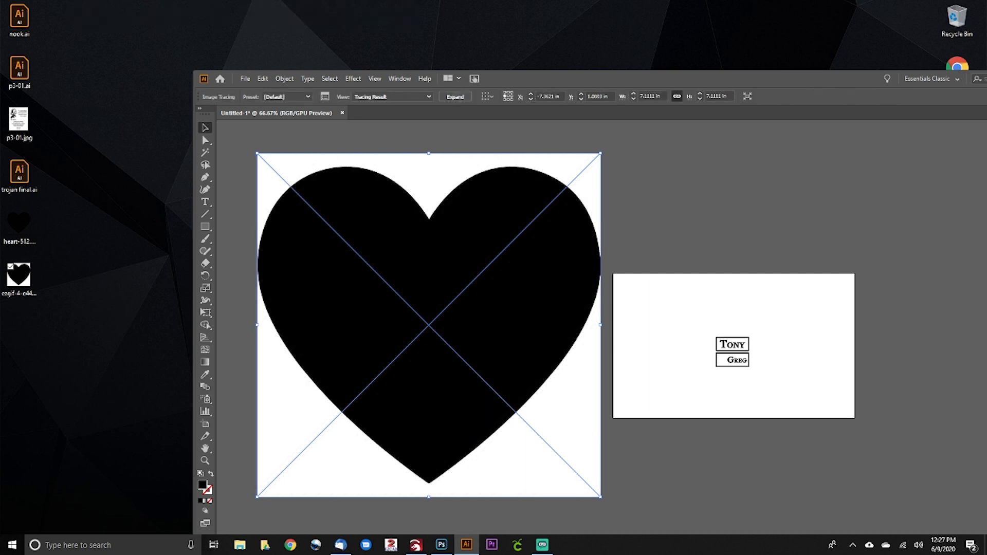
# - Expand and ungroup the traced heart, and delete its white background
pyautogui.click(455, 96)
pyautogui.rightClick(447, 162)
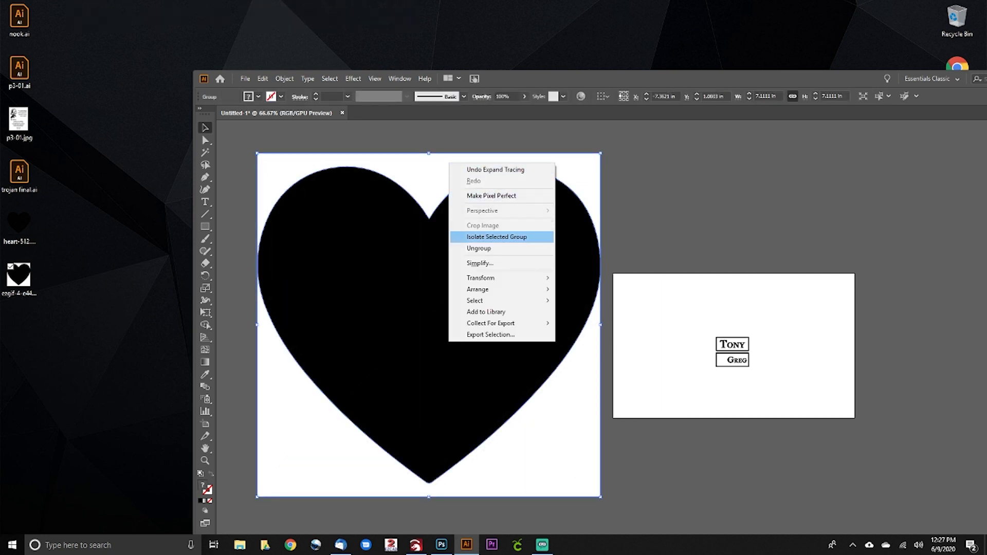
pyautogui.click(479, 248)
pyautogui.click(633, 195)
pyautogui.click(581, 170)
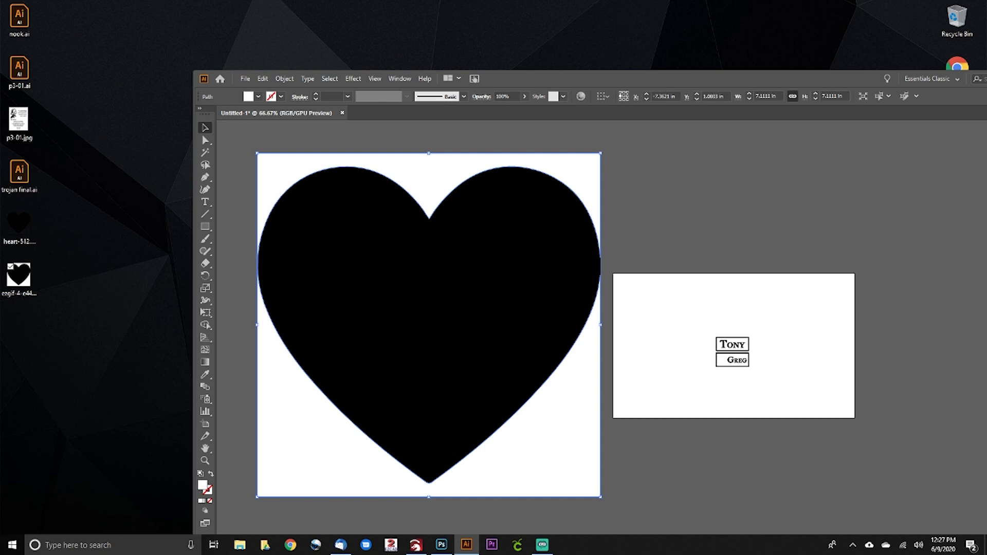
pyautogui.press('Delete')
# - Scale the black heart down to about the height of the lettering and place it before the name inside the lower rectangle
pyautogui.click(428, 325)
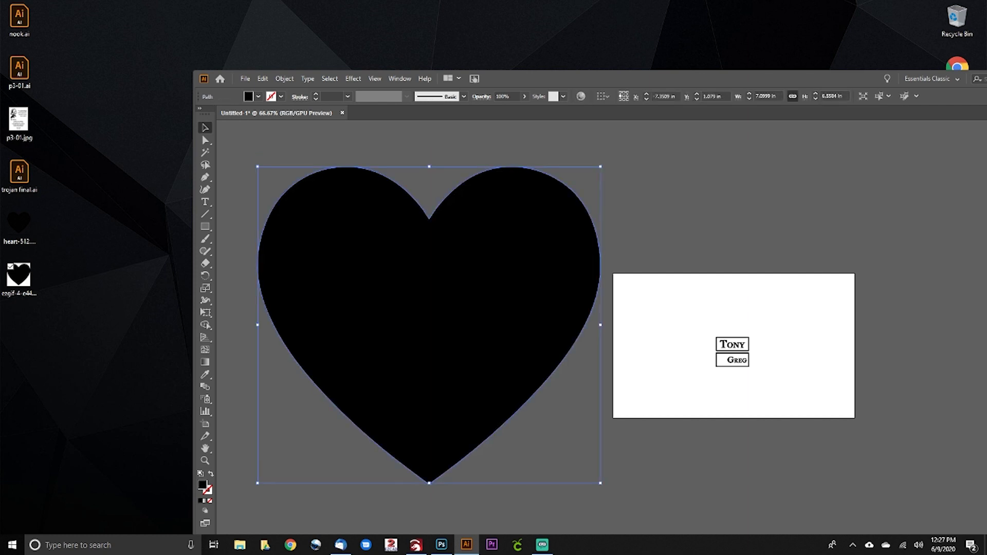
pyautogui.moveTo(600, 167); pyautogui.dragTo(706, 361)
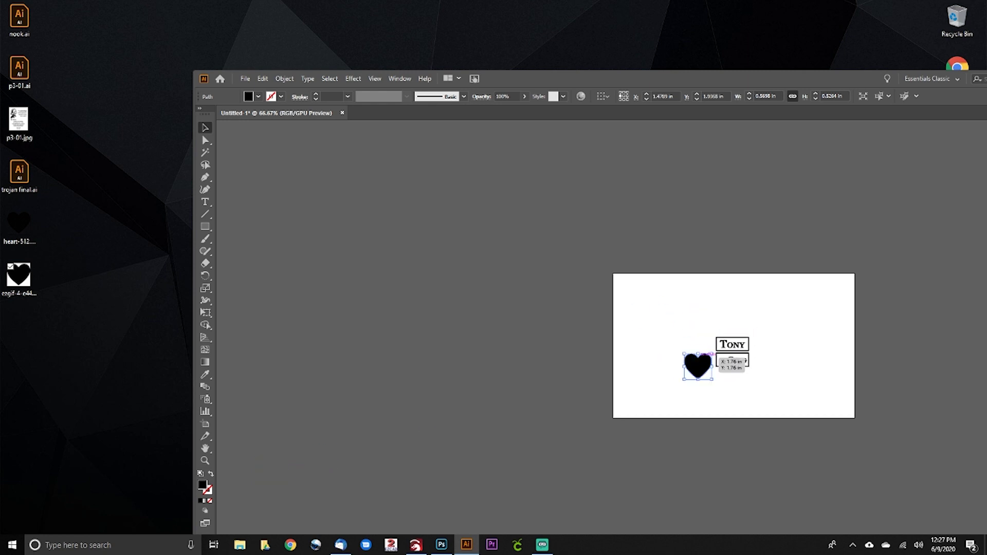
pyautogui.scroll(3, 728, 372)
pyautogui.scroll(4, 638, 355)
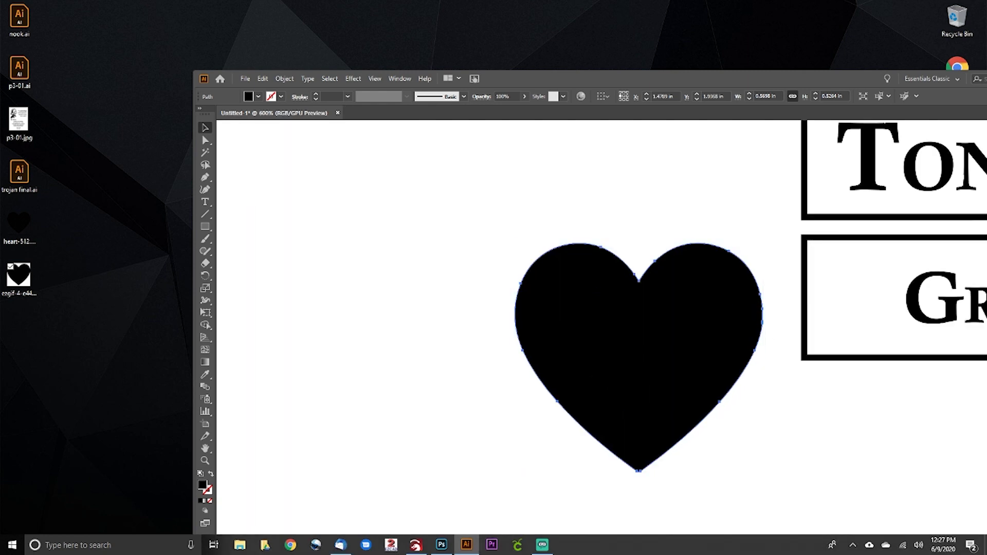
pyautogui.moveTo(311, 358); pyautogui.dragTo(454, 318)
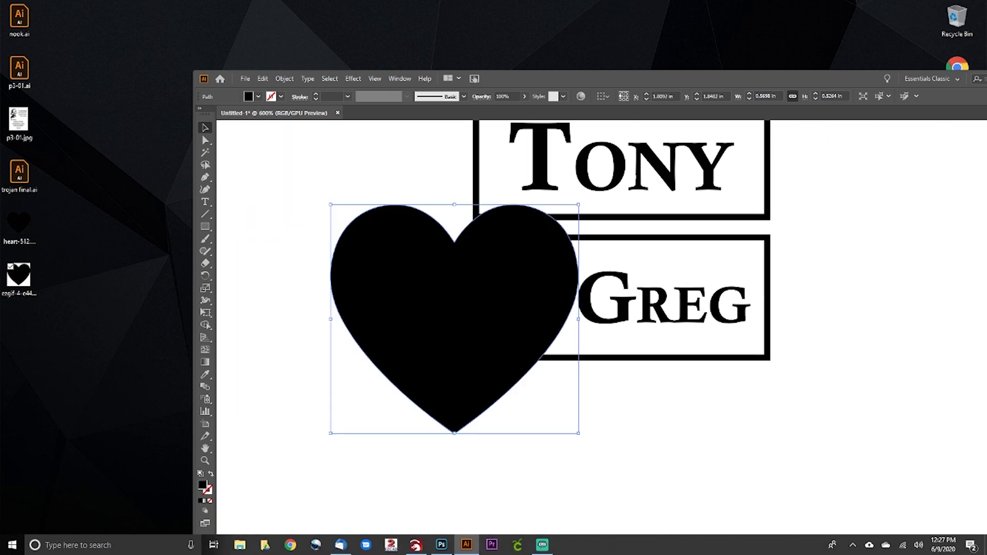
pyautogui.moveTo(330, 434); pyautogui.dragTo(487, 286)
pyautogui.moveTo(577, 243); pyautogui.dragTo(575, 295)
pyautogui.moveTo(577, 256); pyautogui.dragTo(556, 274)
pyautogui.moveTo(527, 304)
pyautogui.mouseDown()
pyautogui.moveTo(543, 295)
pyautogui.moveTo(533, 295)
pyautogui.mouseUp()
# - Group the heart with the lower name and center the group horizontally and vertically within its rectangle
pyautogui.keyDown('shift'); pyautogui.click(622, 278); pyautogui.keyUp('shift')
pyautogui.hotkey('ctrl', 'g')
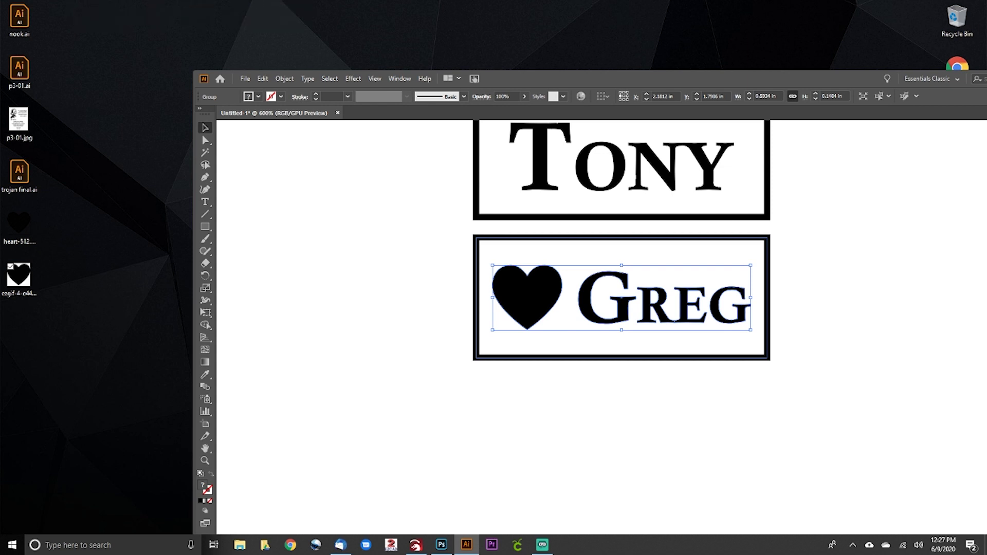
pyautogui.press('ctrl')
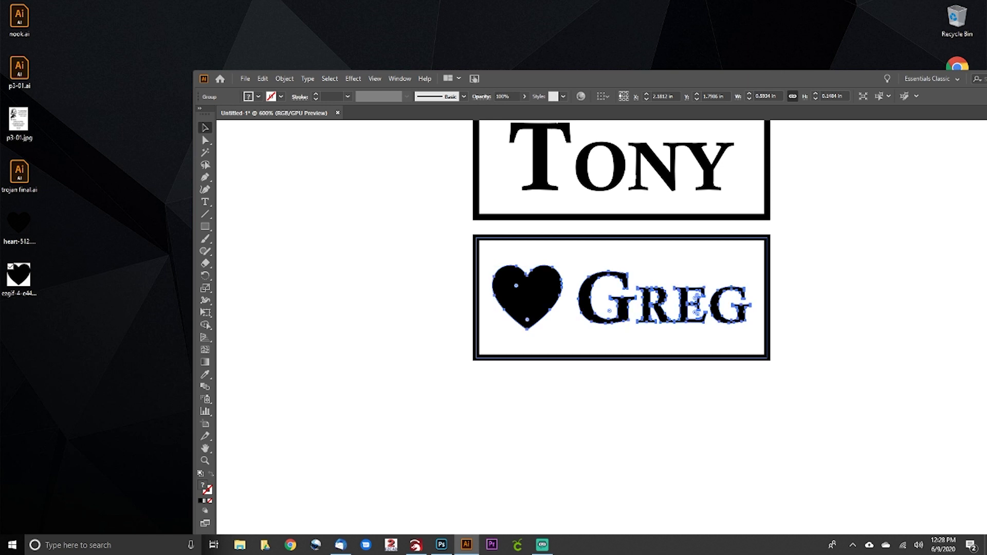
pyautogui.press('v')
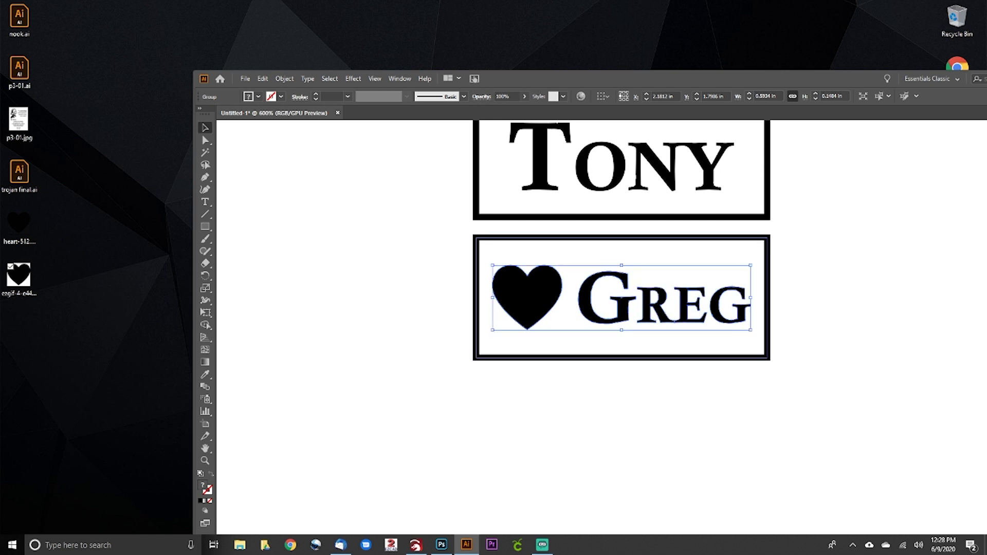
pyautogui.keyDown('shift'); pyautogui.click(608, 237); pyautogui.keyUp('shift')
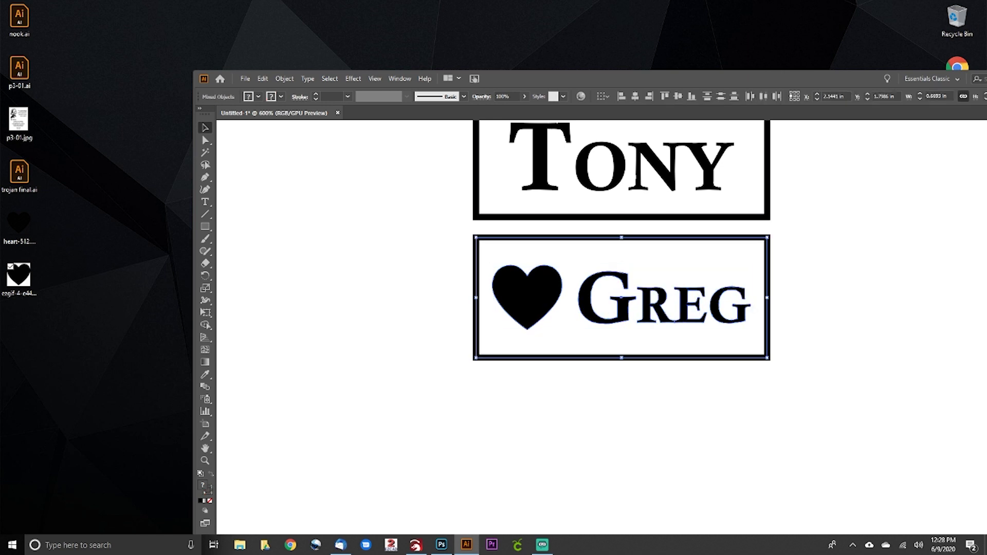
pyautogui.click(635, 96)
pyautogui.click(677, 96)
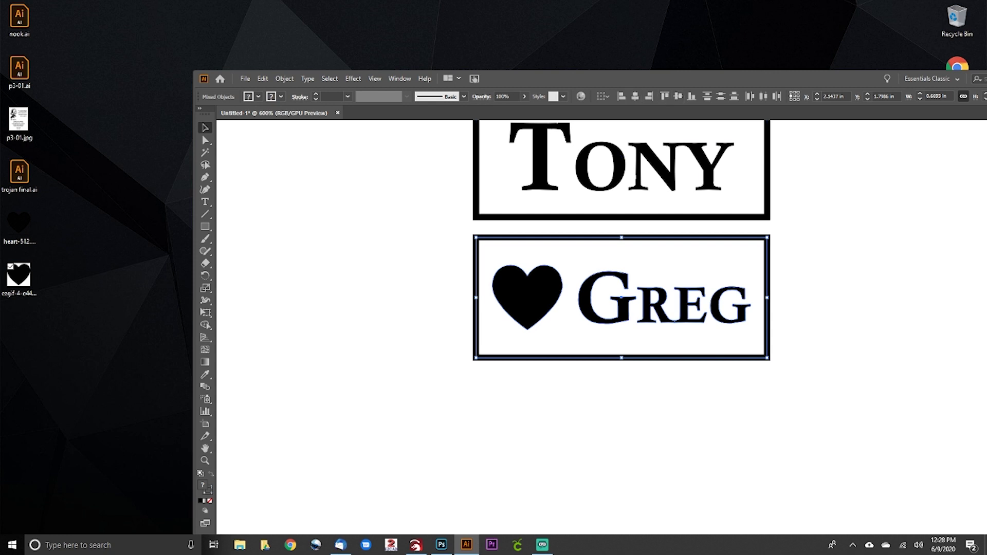
# - Bring both labels into view and check the frames and lettering of each by selecting them individually
pyautogui.hotkey('ctrl', 'shift', 'a')
pyautogui.moveTo(621, 297); pyautogui.dragTo(561, 373)
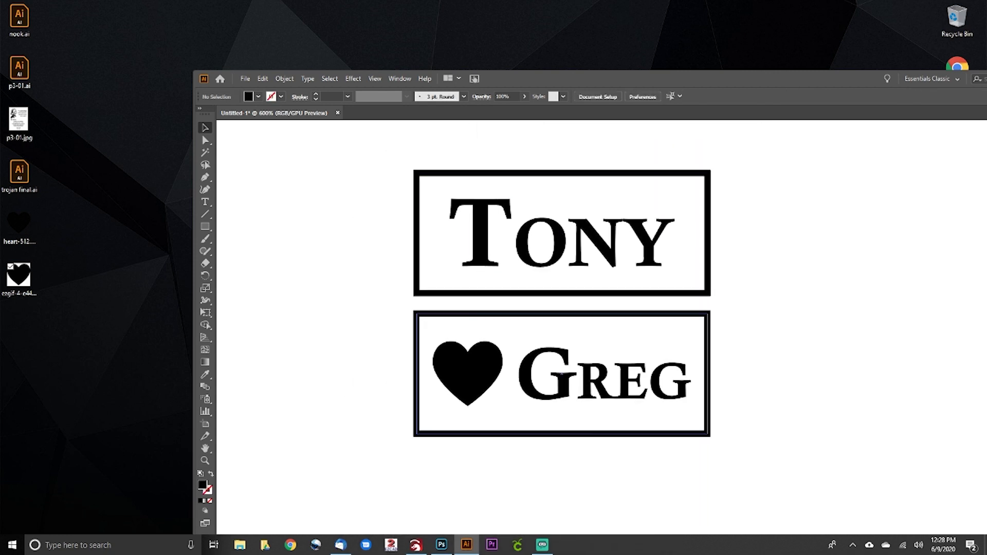
pyautogui.click(532, 172)
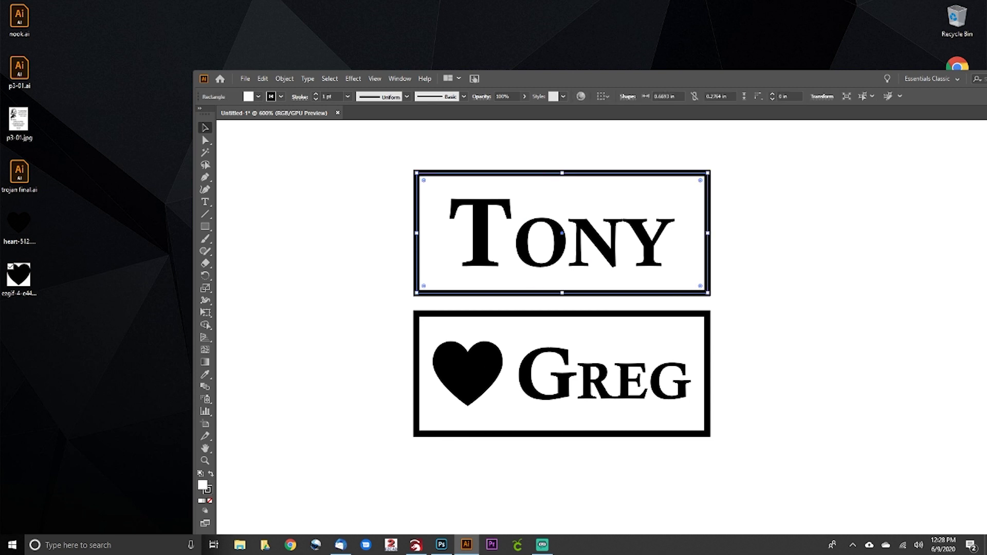
pyautogui.click(533, 312)
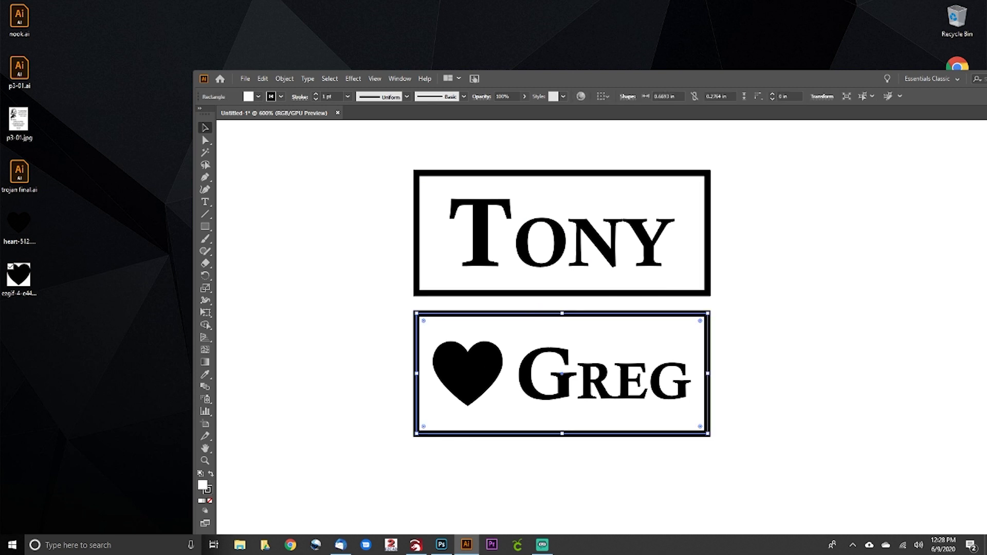
pyautogui.click(539, 353)
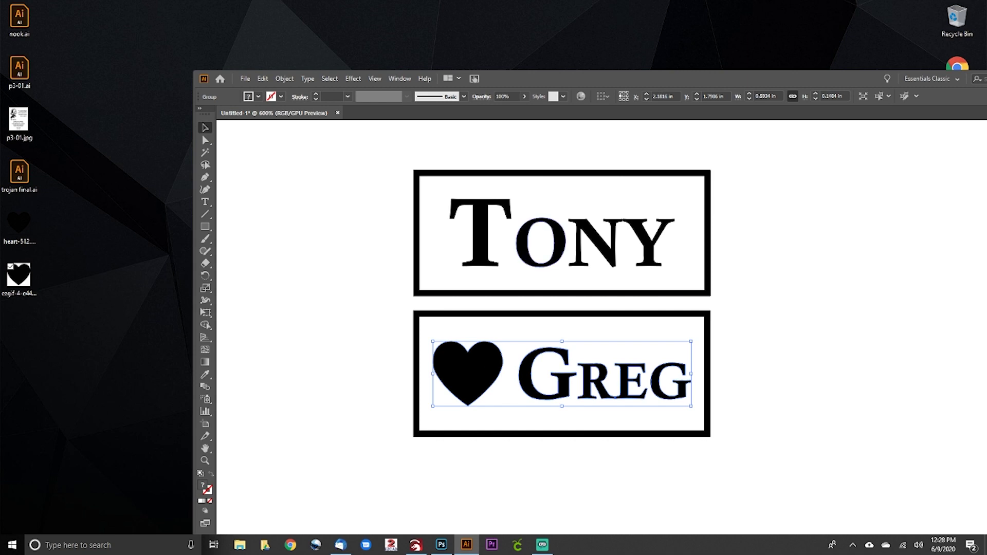
pyautogui.click(538, 263)
pyautogui.click(539, 353)
# - Save the design to the desktop in Illustrator 8 format, using a file name that combines both first names
pyautogui.click(245, 79)
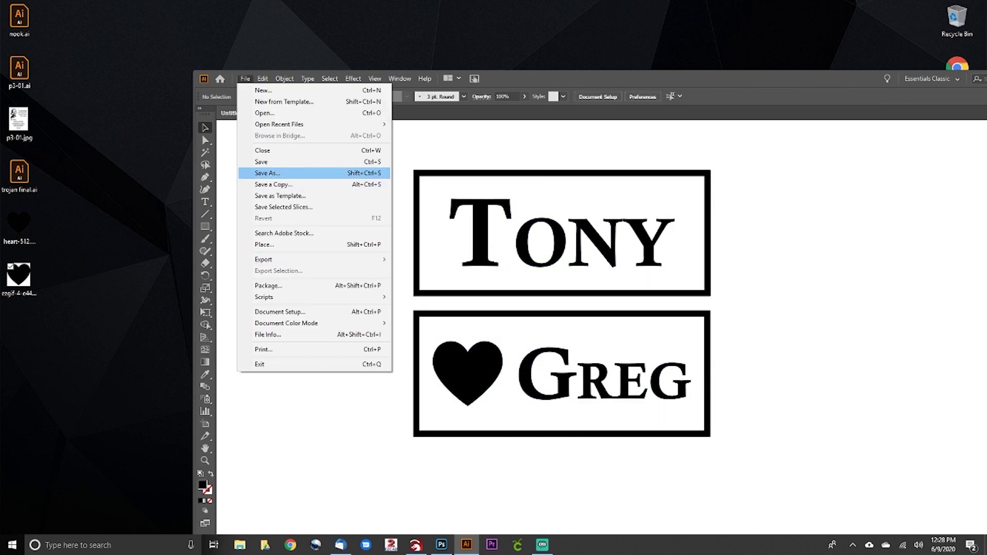
pyautogui.click(267, 172)
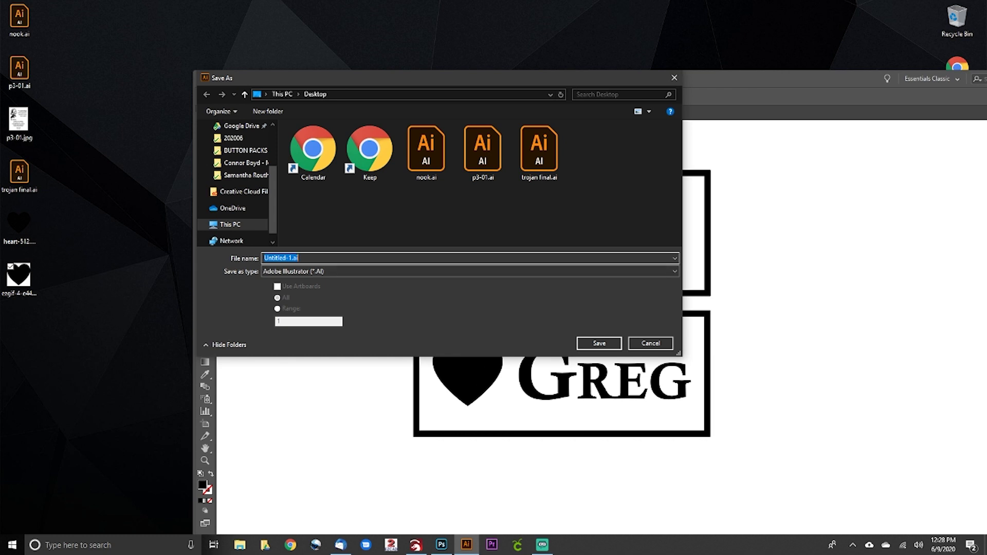
pyautogui.write('tonyngreg')
pyautogui.press('Return')
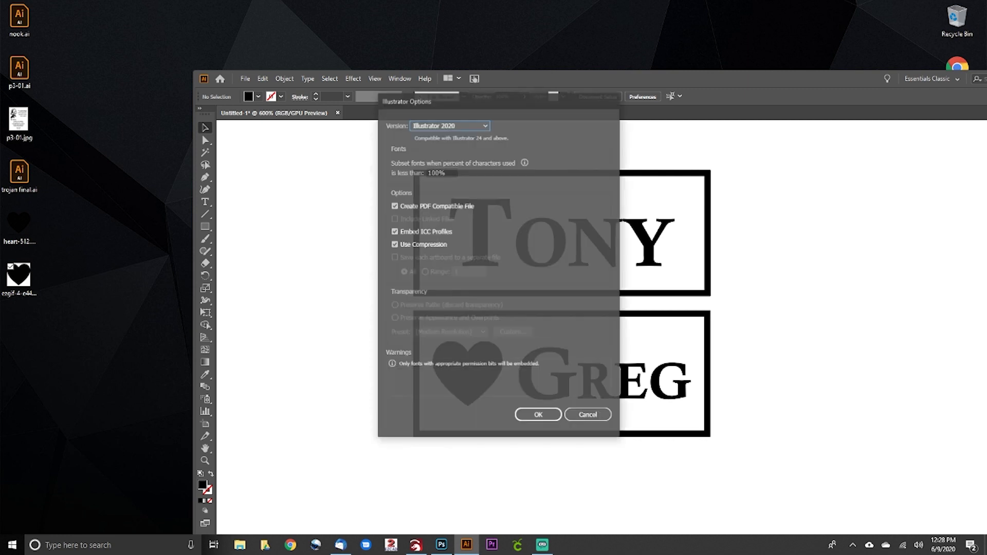
pyautogui.click(449, 125)
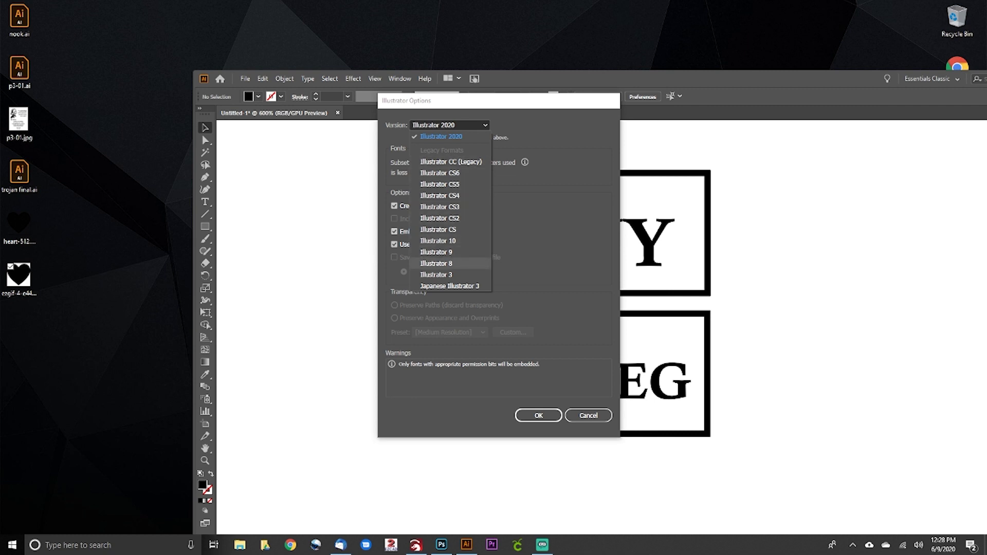
pyautogui.click(436, 264)
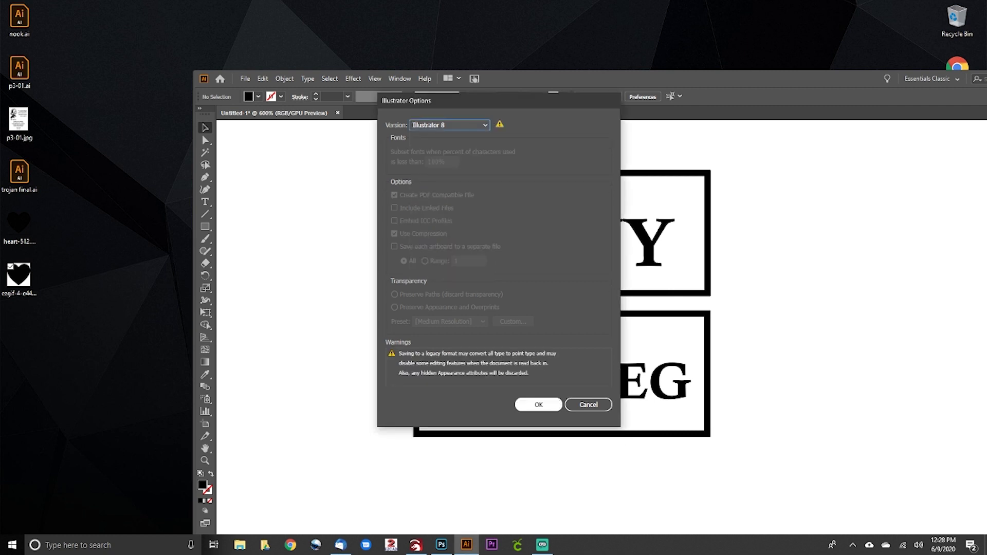
pyautogui.click(538, 405)
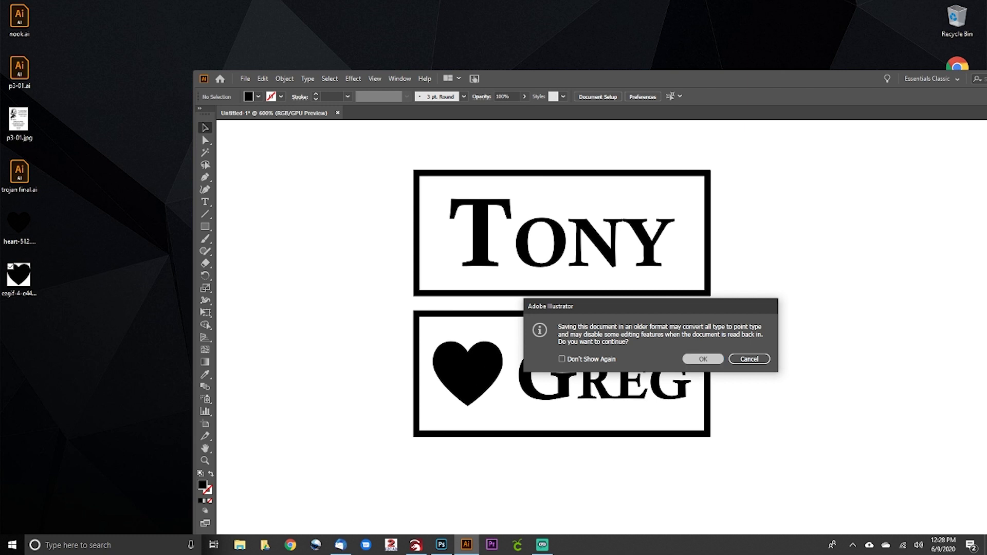
pyautogui.click(701, 358)
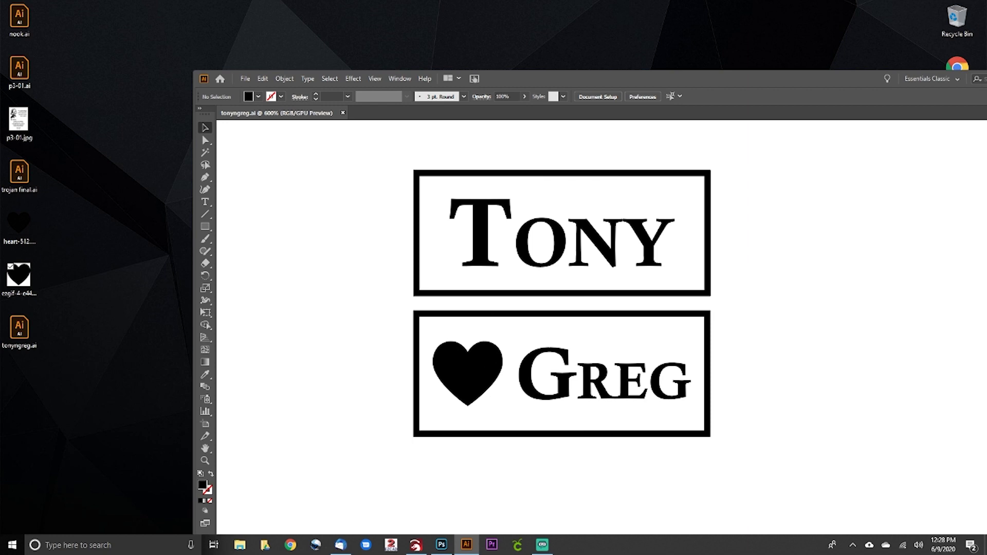
# - Close the label document and switch to EzCad, accepting its license agreement
pyautogui.hotkey('ctrl', 'w')
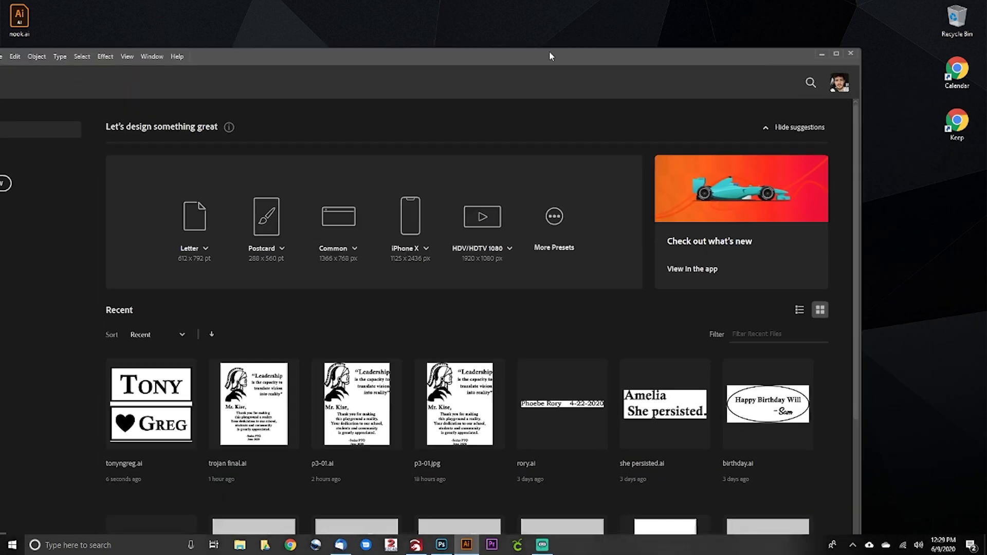
pyautogui.click(825, 39)
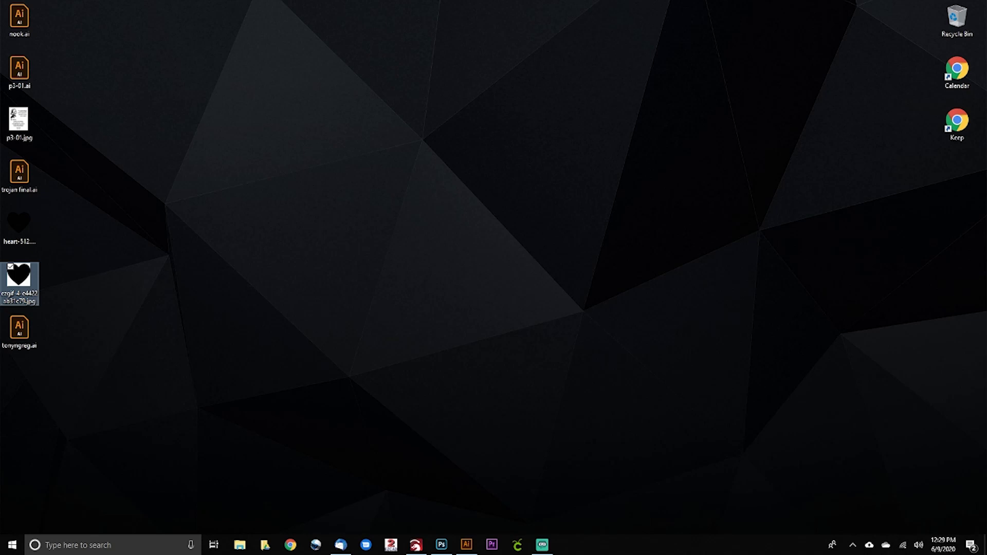
pyautogui.click(391, 545)
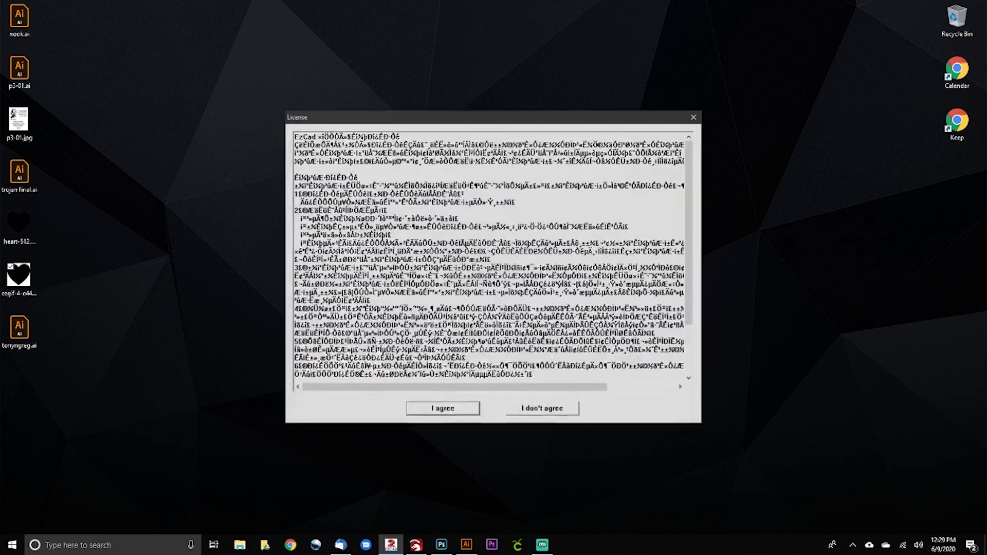
pyautogui.press('Return')
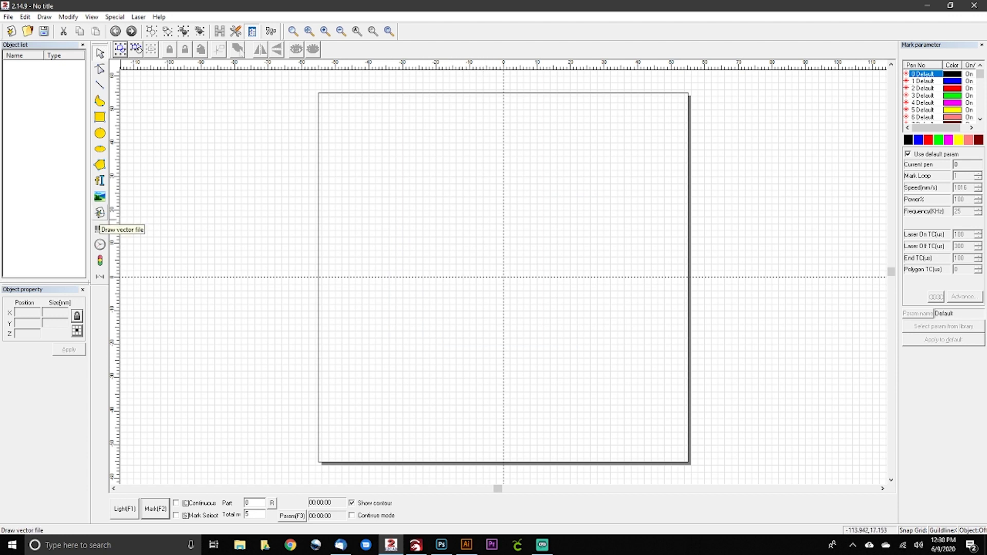
# - Import the combined label artwork from the desktop as a vector file and center it on the work area origin
pyautogui.click(99, 213)
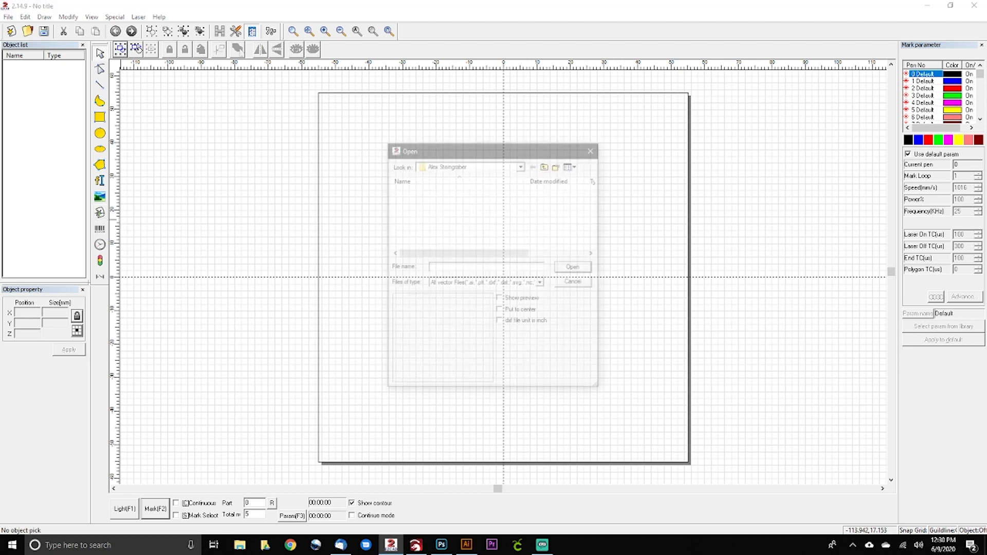
pyautogui.click(546, 165)
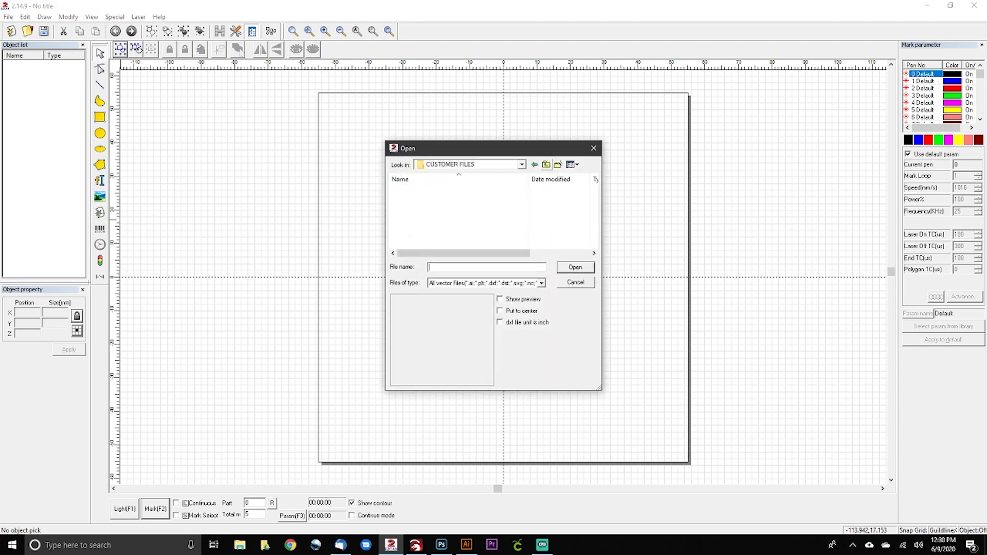
pyautogui.click(546, 165)
pyautogui.click(546, 165)
pyautogui.click(546, 165)
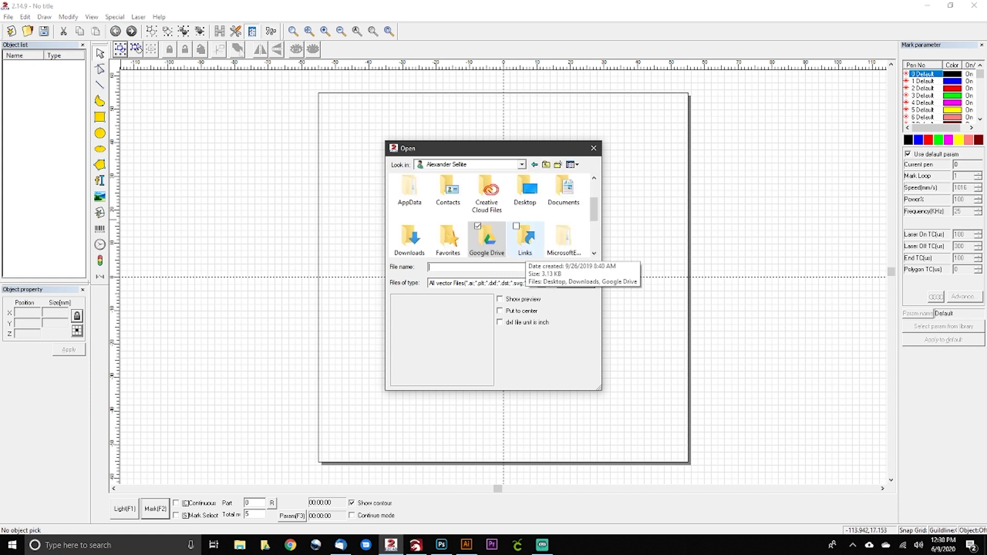
pyautogui.doubleClick(525, 191)
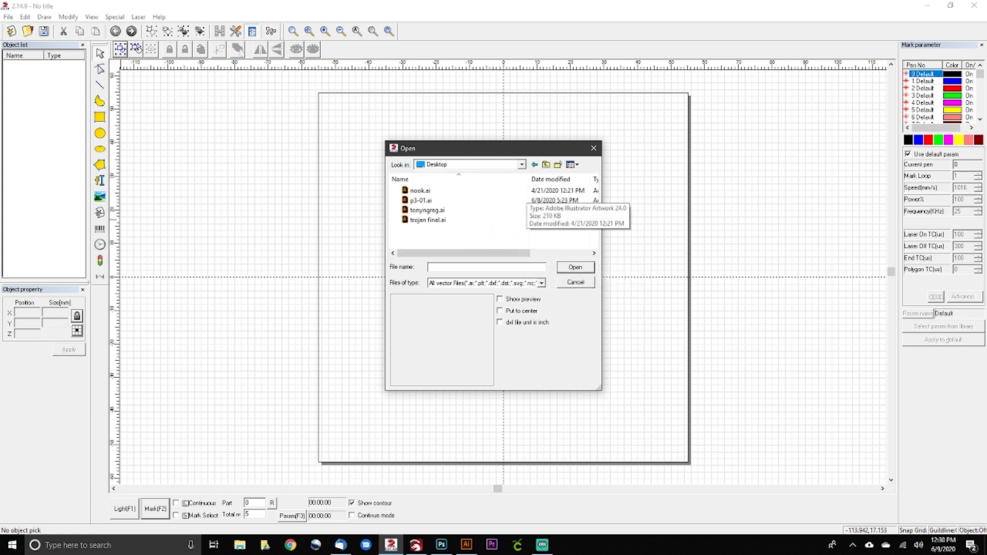
pyautogui.click(432, 210)
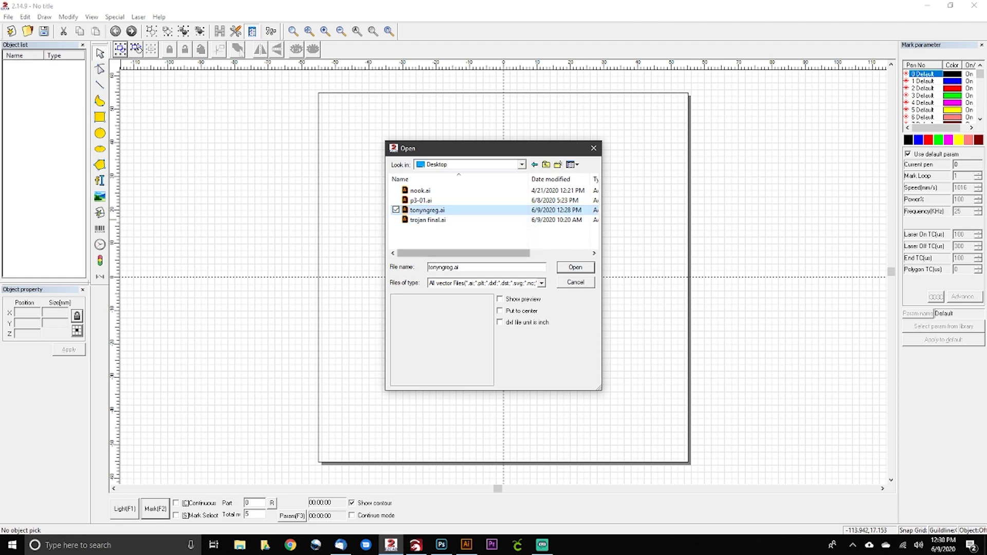
pyautogui.press('Return')
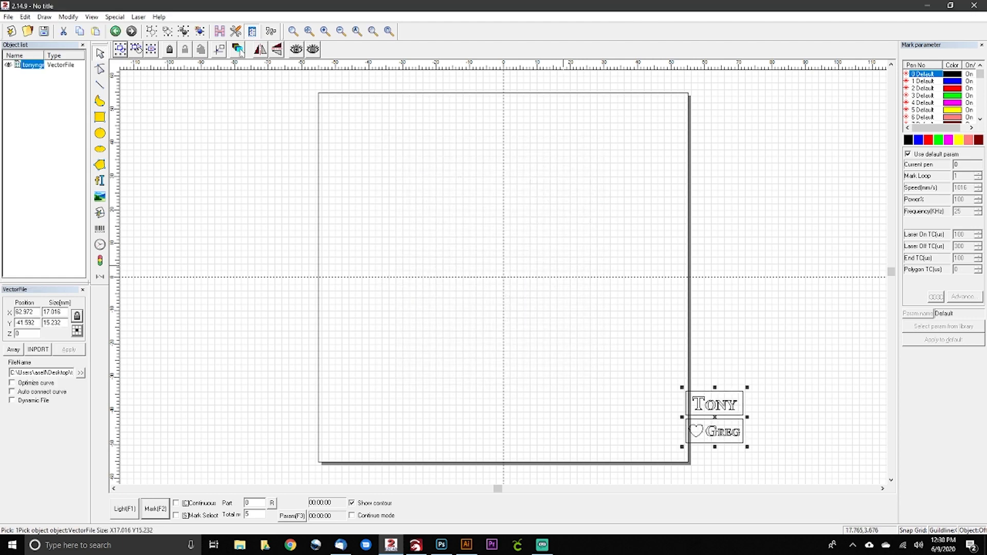
pyautogui.click(238, 50)
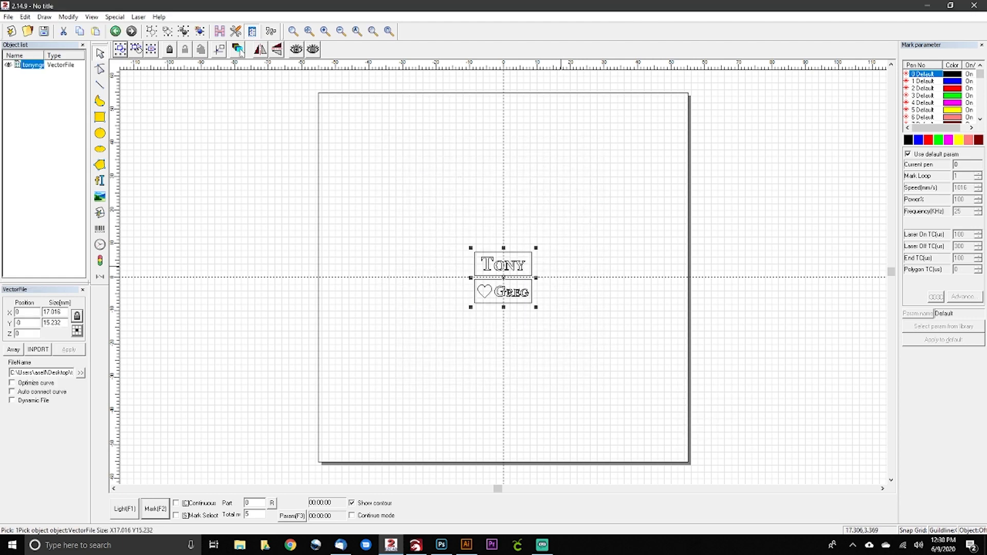
pyautogui.scroll(5, 499, 273)
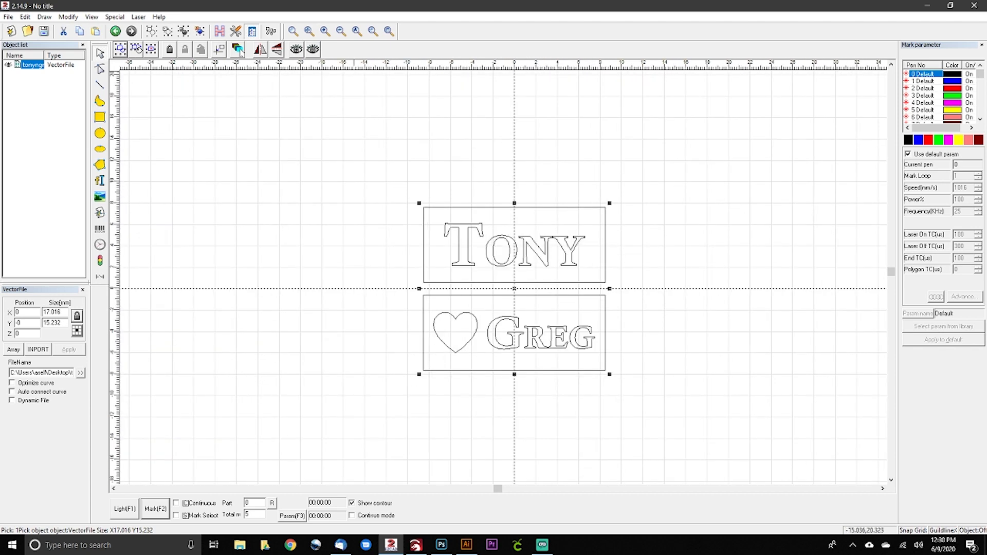
# - Ungroup the imported artwork into separate curves and delete the lower label with the heart
pyautogui.click(238, 49)
pyautogui.press('Escape')
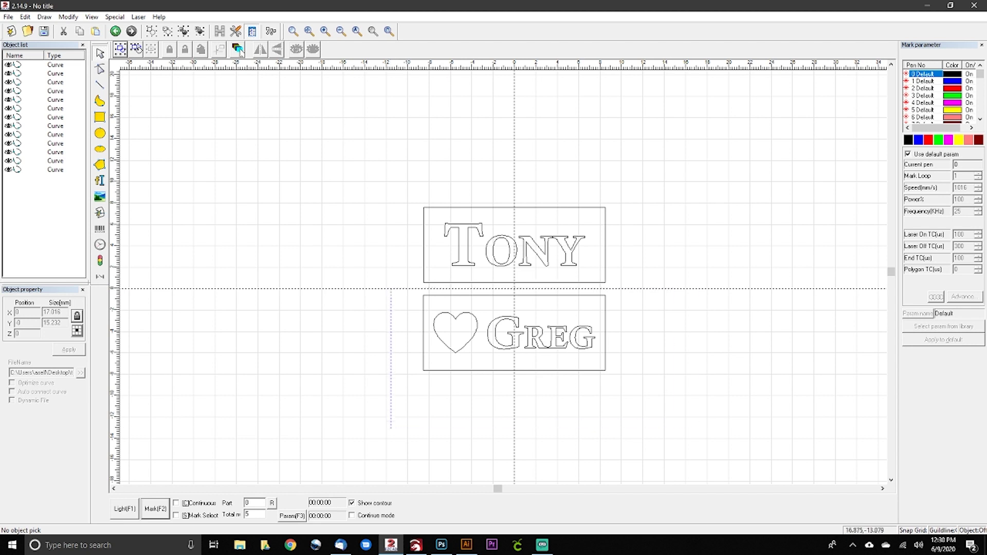
pyautogui.moveTo(390, 291); pyautogui.dragTo(696, 430)
pyautogui.press('Delete')
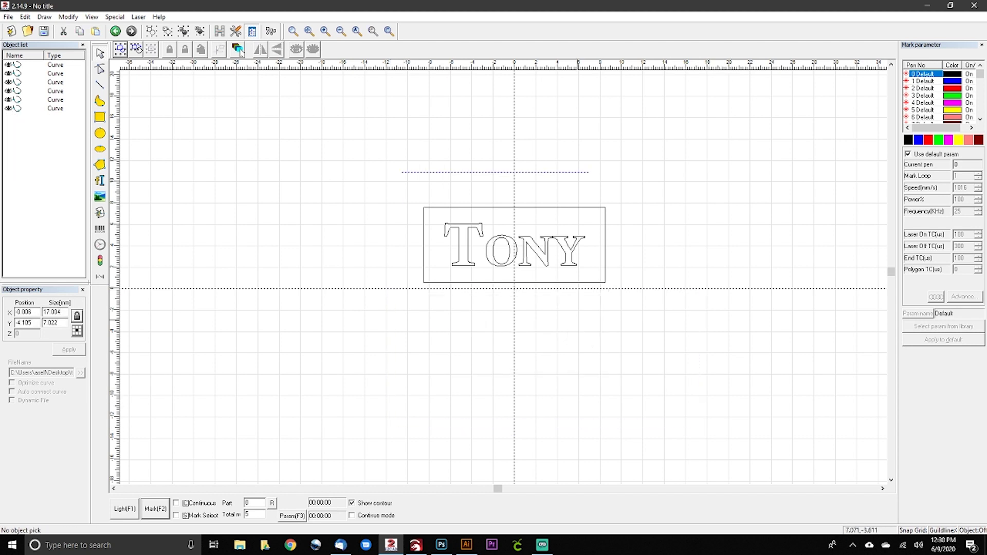
# - Center the remaining label on the origin and cut away its rectangular frame, leaving only the lettering
pyautogui.hotkey('ctrl', 'a')
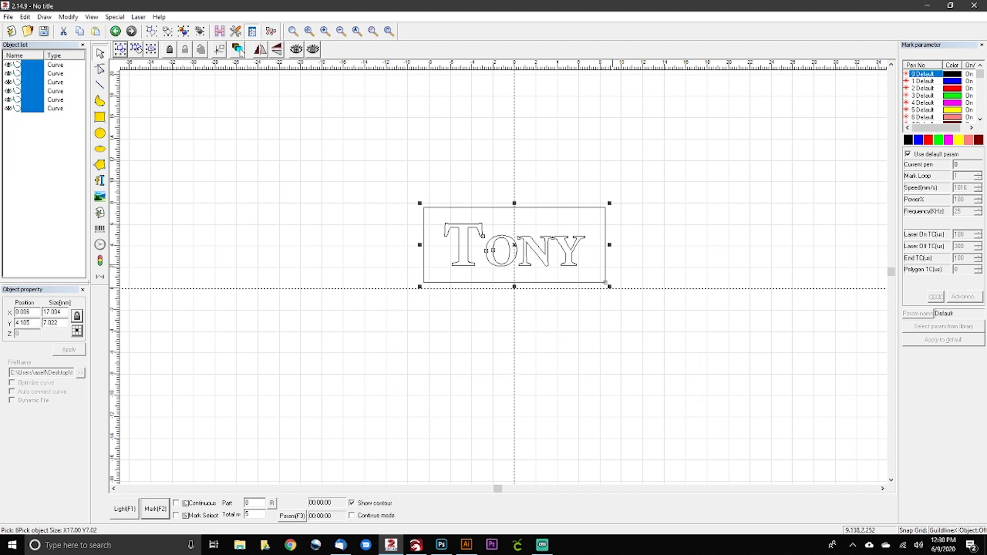
pyautogui.hotkey('ctrl', '0')
pyautogui.press('Escape')
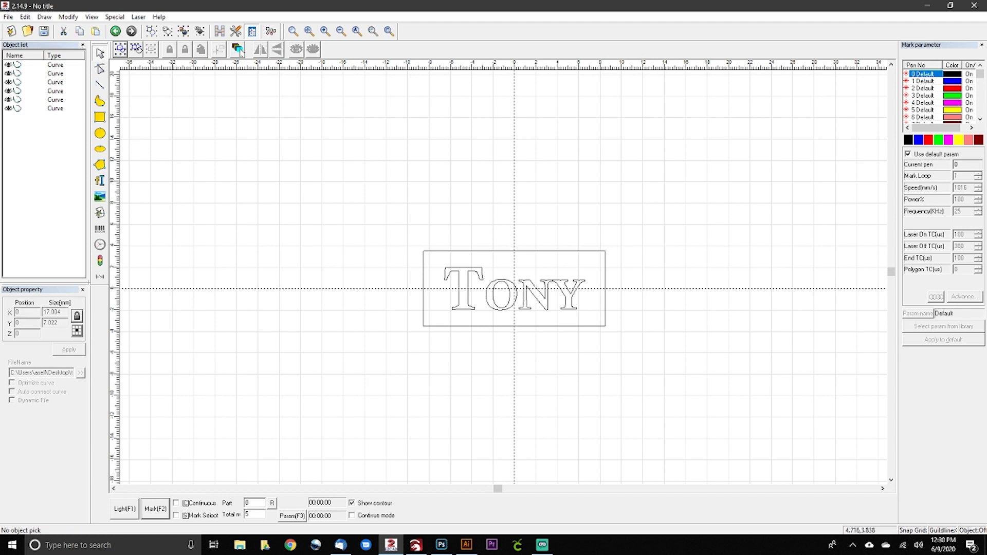
pyautogui.click(514, 289)
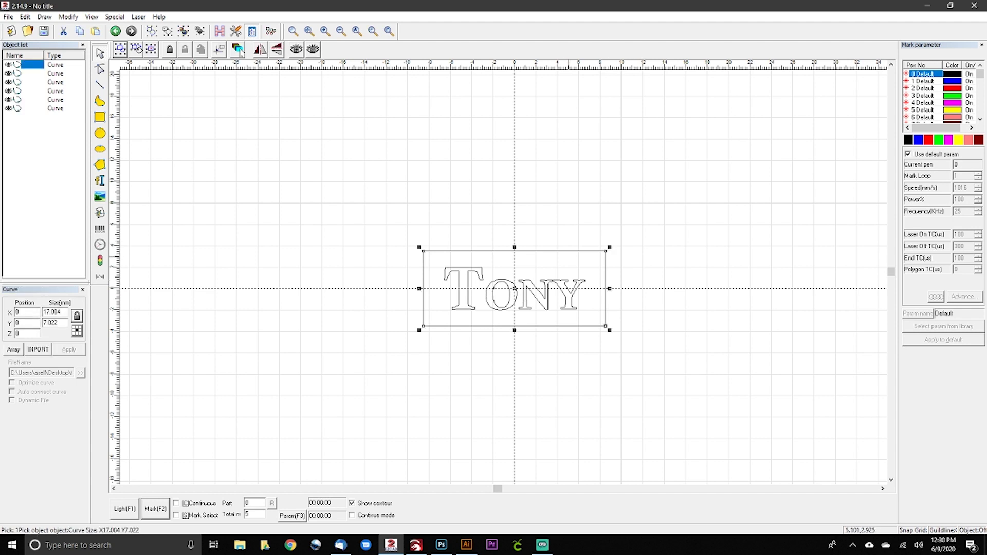
pyautogui.press('Delete')
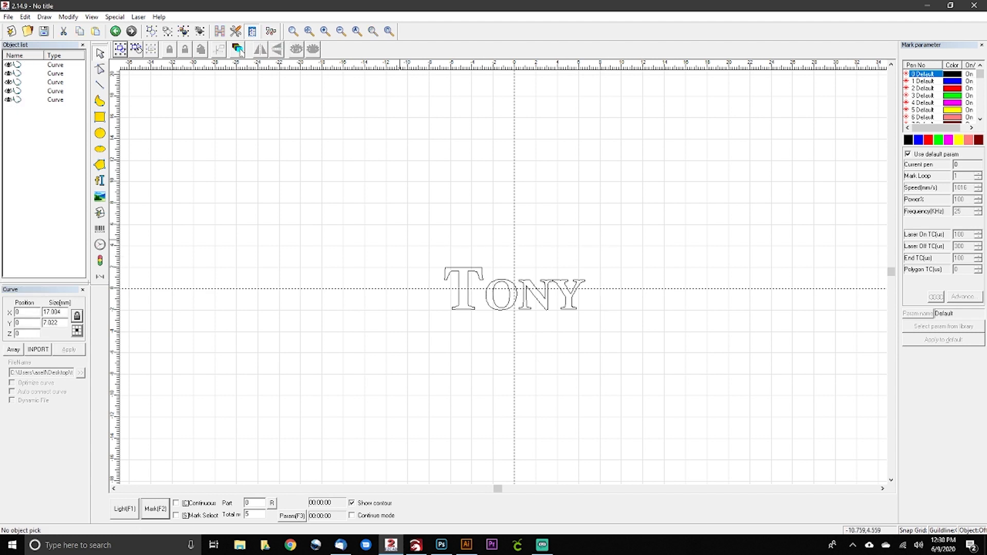
# - Group the letters and hatch them at 45 degrees with a 0.0254 mm line distance and no contour marking
pyautogui.moveTo(402, 238); pyautogui.dragTo(679, 373)
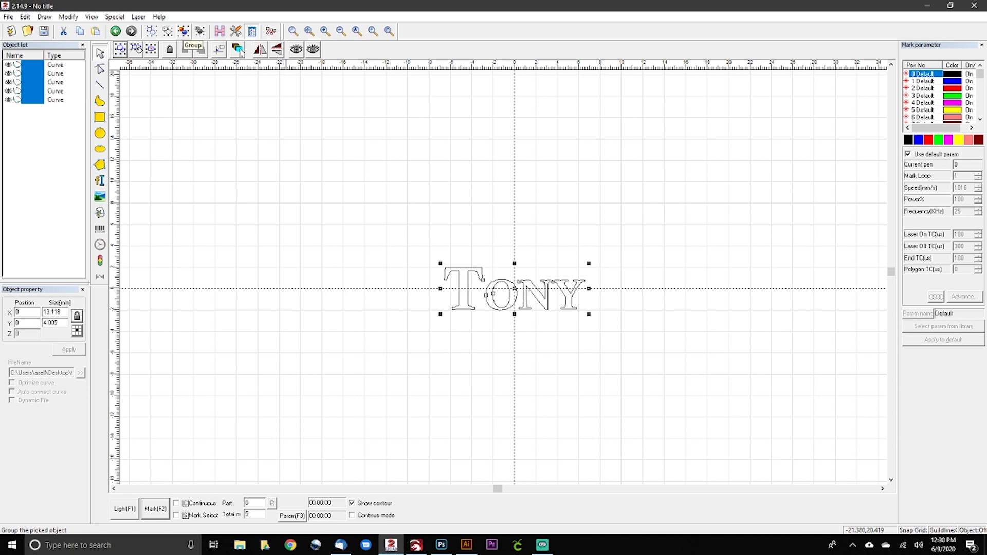
pyautogui.click(183, 31)
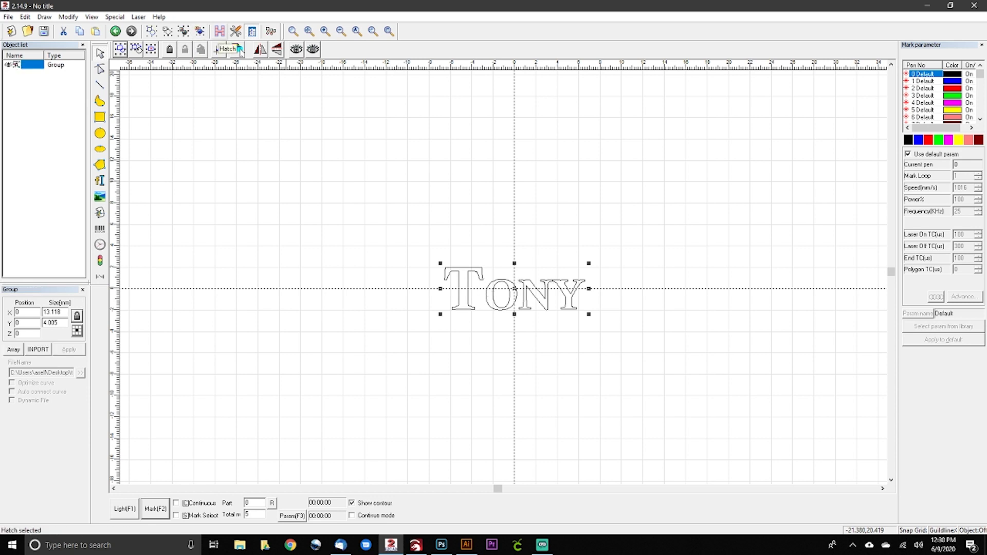
pyautogui.click(239, 49)
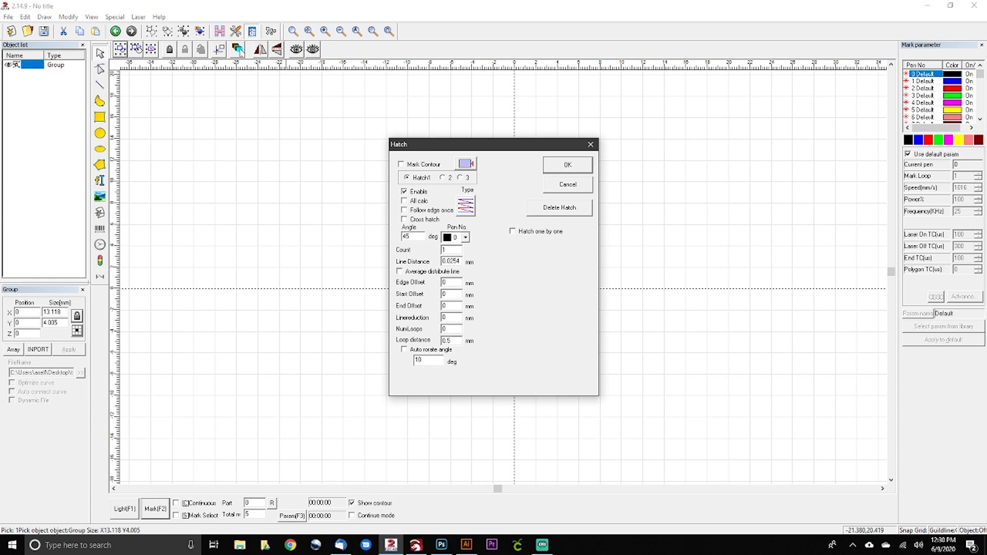
pyautogui.press('Return')
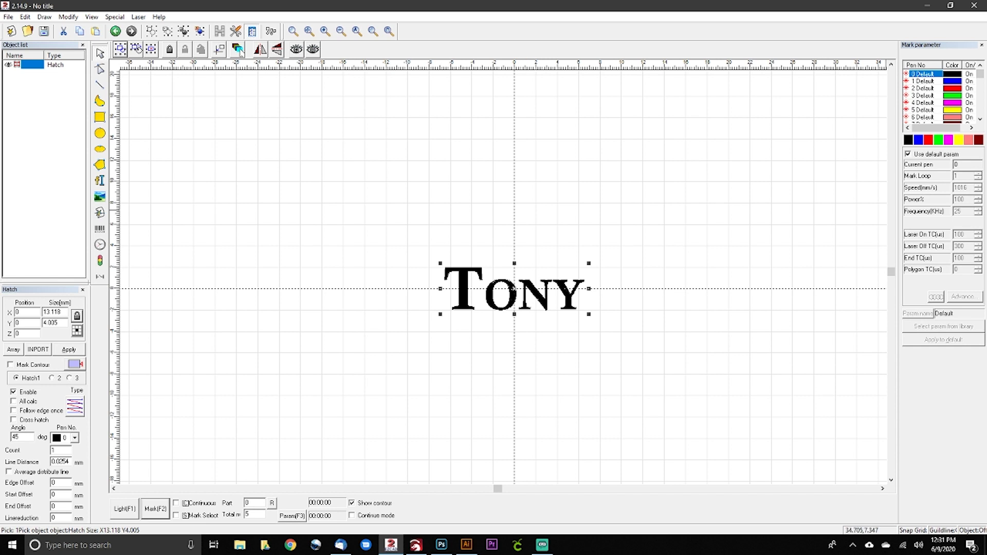
# - Turn off the default parameters for pen 0 and load the Brass-General preset from the parameter library
pyautogui.click(909, 153)
pyautogui.click(943, 326)
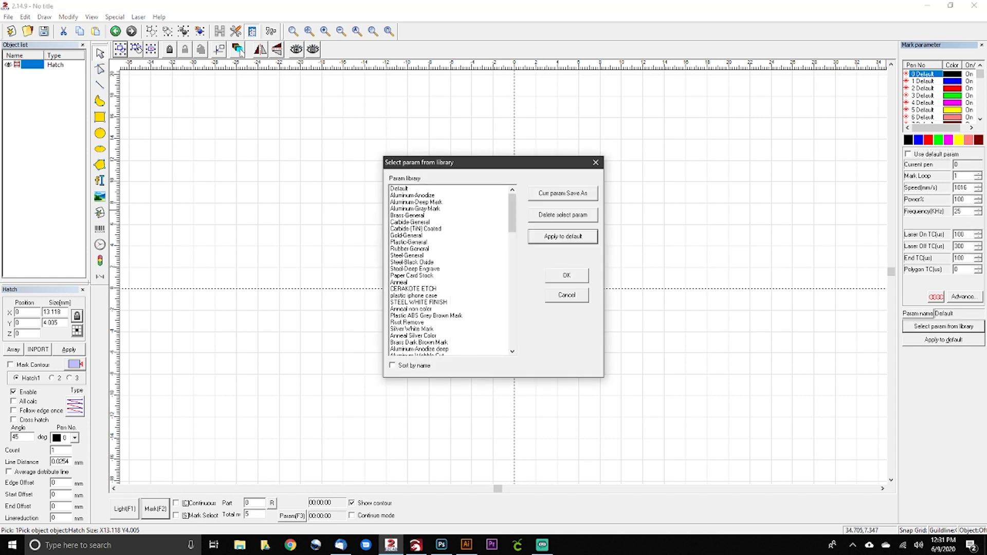
pyautogui.click(423, 214)
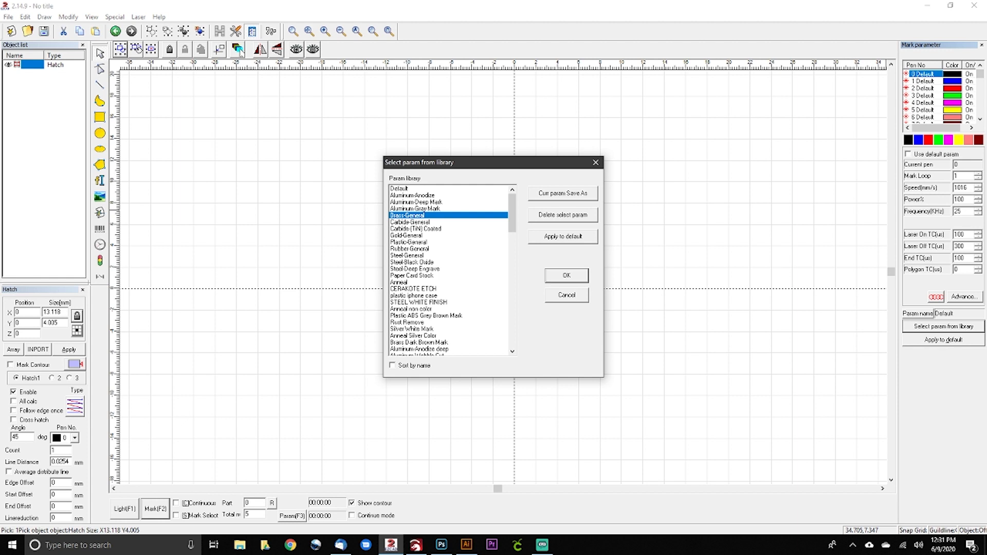
pyautogui.click(567, 275)
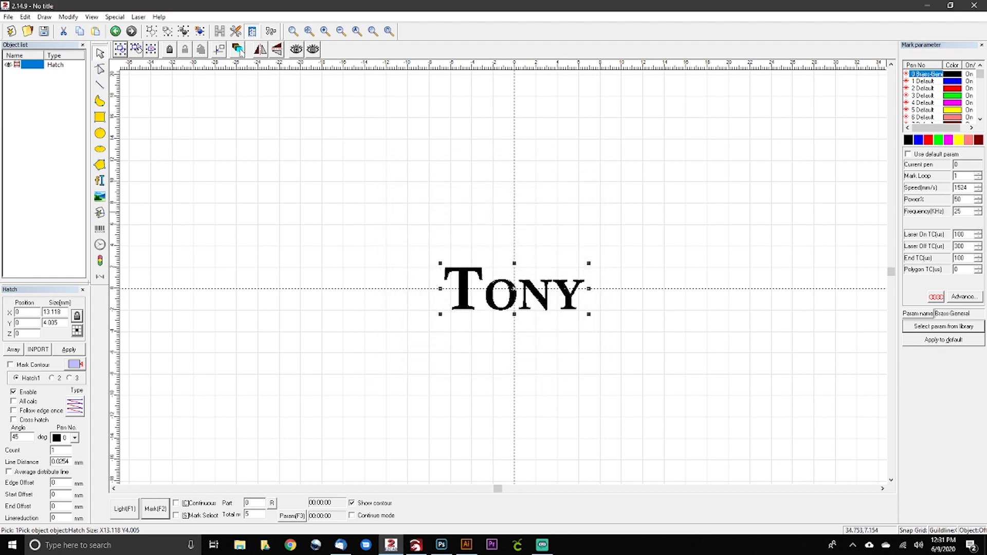
# - Review the speed, power and frequency settings of the loaded brass preset
pyautogui.moveTo(968, 188); pyautogui.dragTo(954, 188)
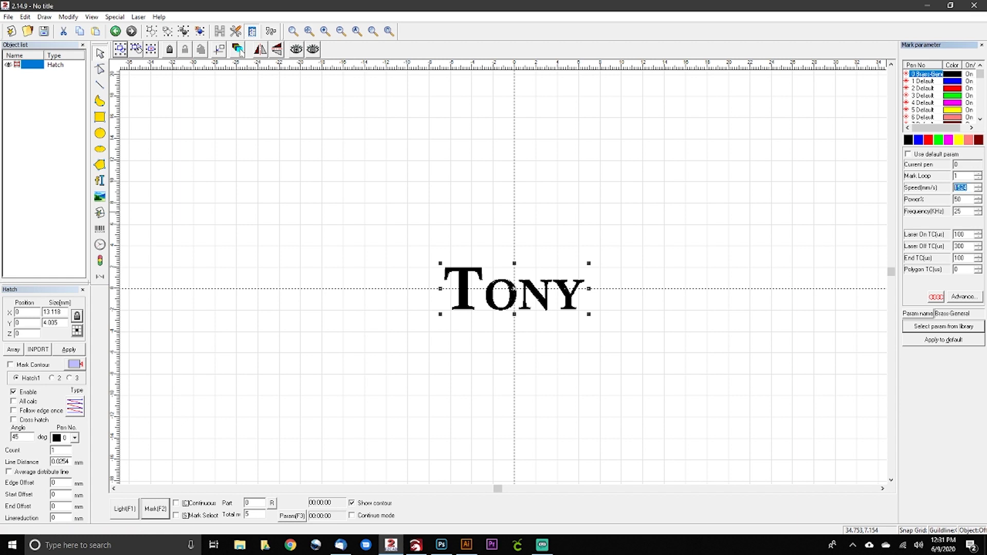
pyautogui.press('Tab')
pyautogui.press('Tab')
pyautogui.click(966, 188)
pyautogui.press('Tab')
pyautogui.hotkey('shift', 'Tab')
pyautogui.click(965, 188)
pyautogui.press('Tab')
pyautogui.press('Tab')
pyautogui.press('Tab')
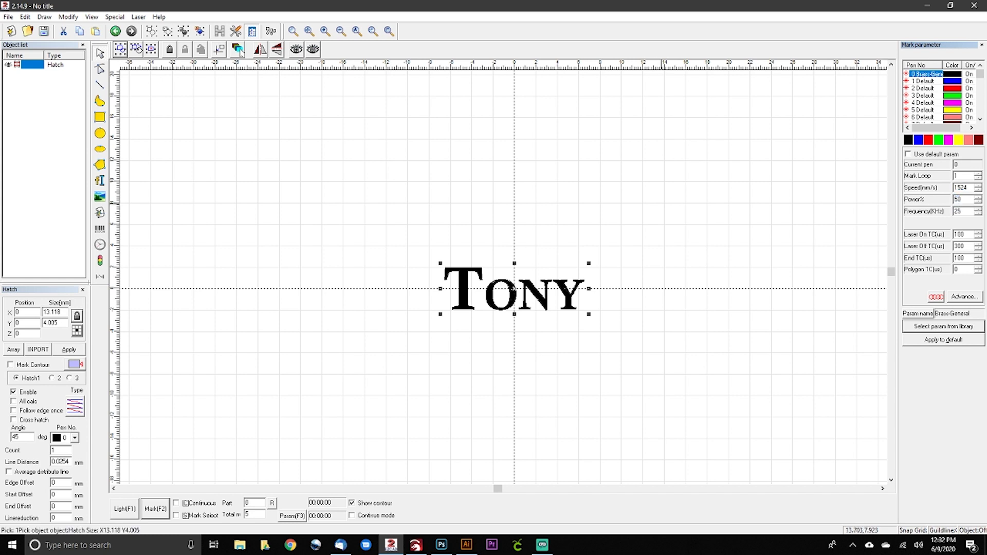
# - Deselect the hatched lettering and run the red-light preview of its marking position
pyautogui.click(577, 384)
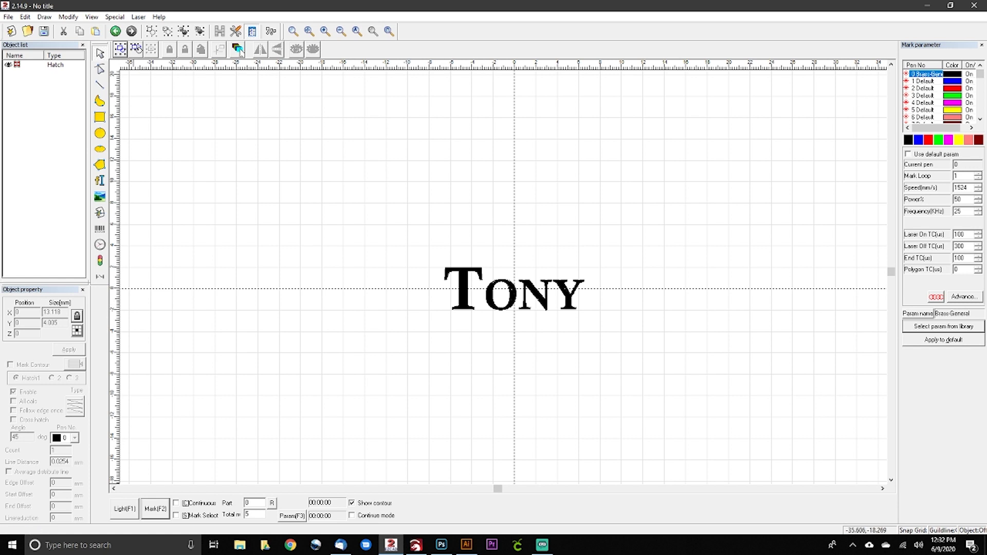
pyautogui.press('F1')
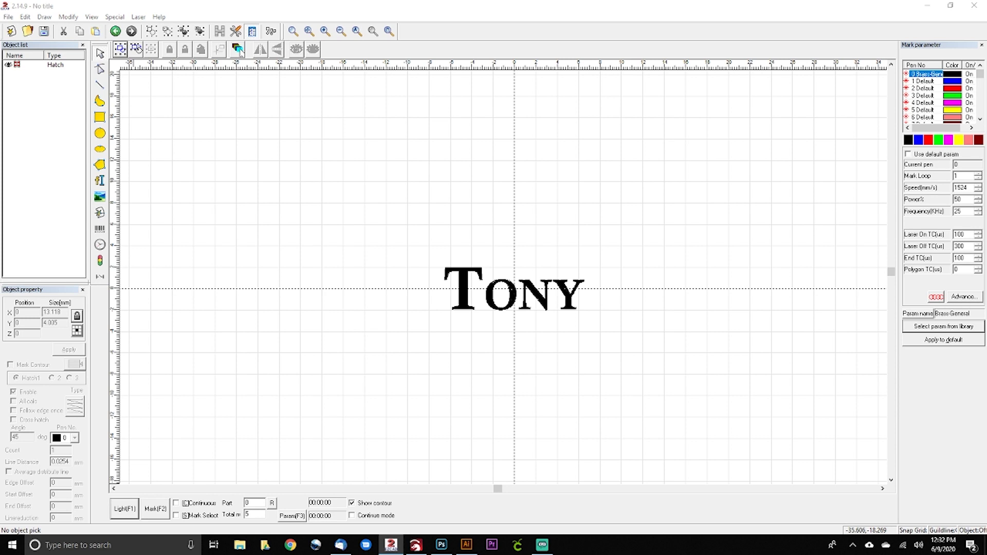
# - Paste the rectangular frame back at the center and delete the hatched lettering inside it
pyautogui.click(239, 51)
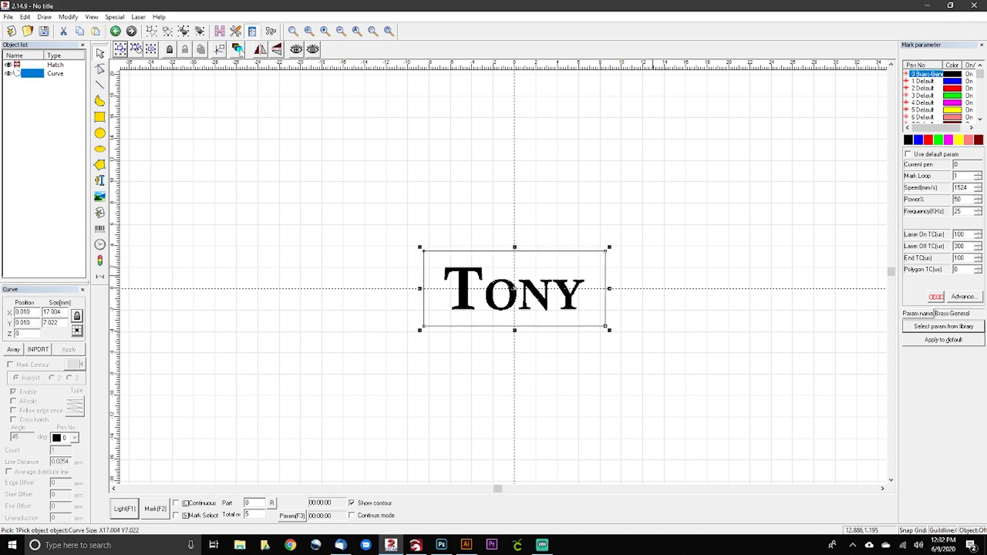
pyautogui.click(463, 280)
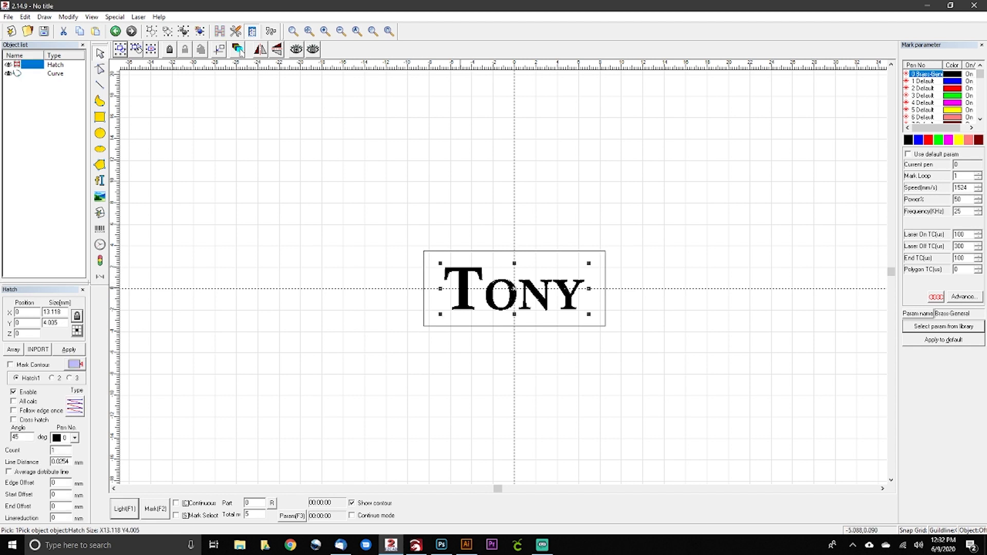
pyautogui.press('Delete')
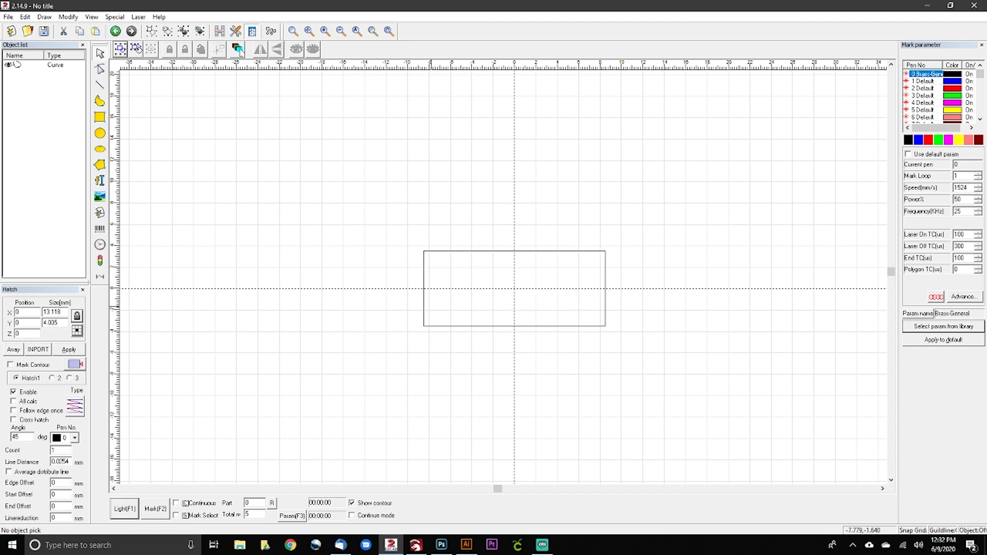